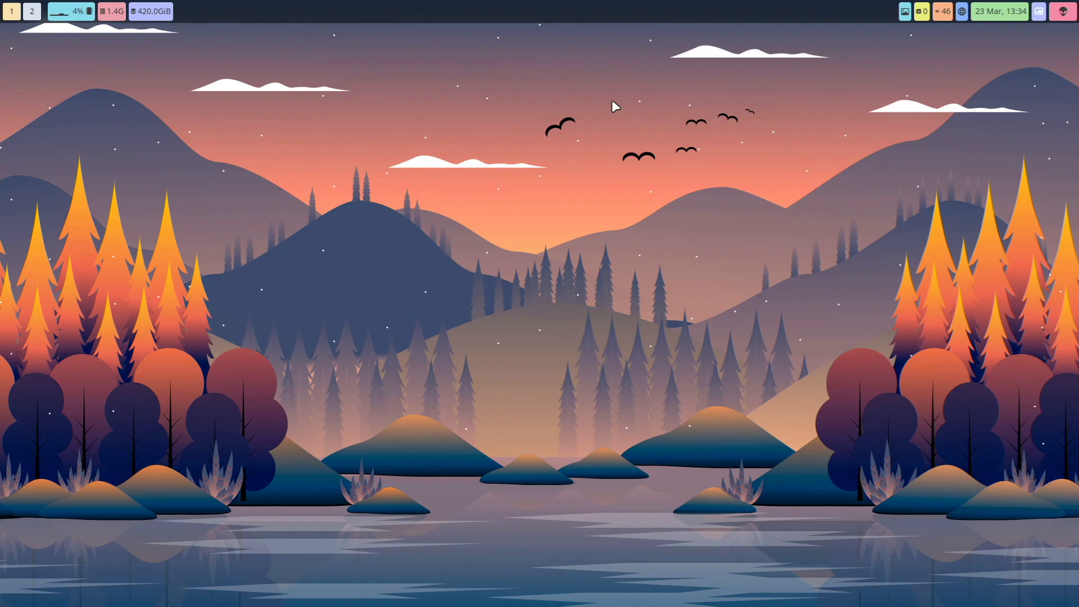
Step: Open kitty and run iso to show release v23.04.03 of ArcoLinuxB-hyprland
key(super+Return)
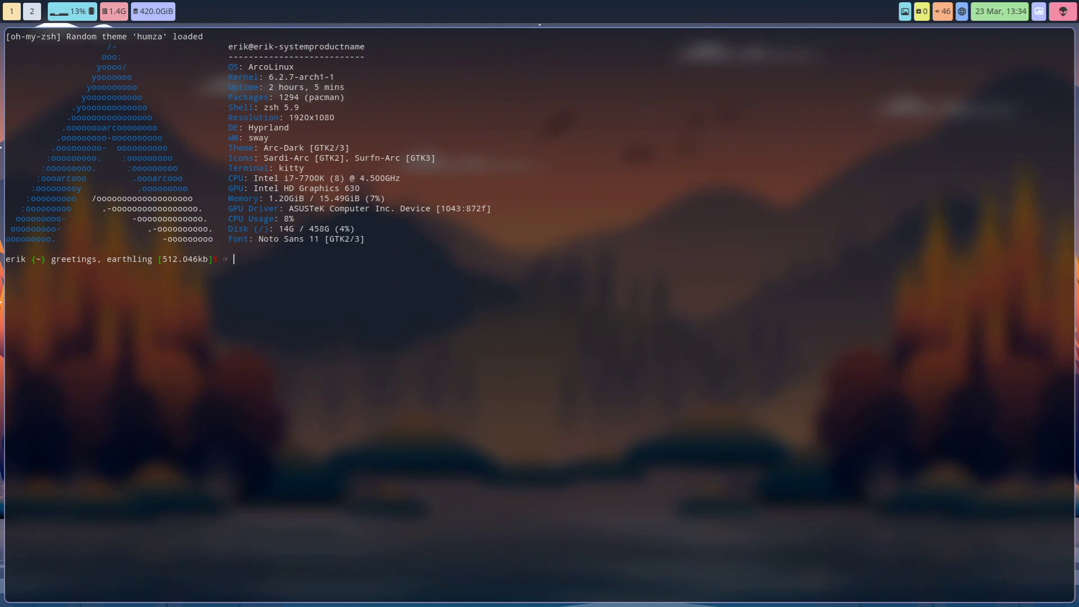
text(iso)
key(Return)
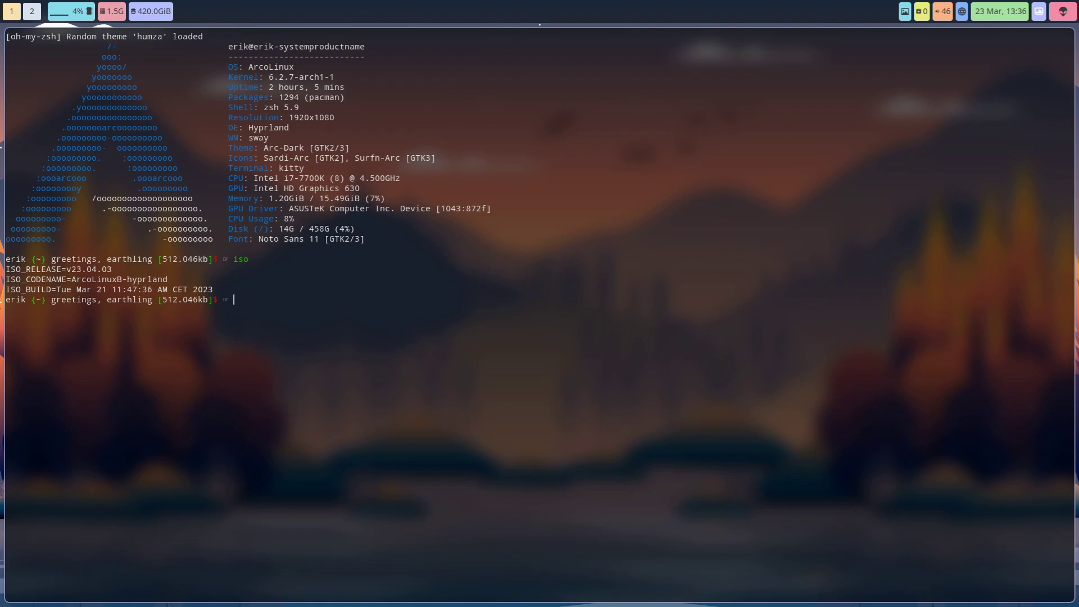
Step: Attempt reinstalling arcolinux-hyprland-git, note version 23.03-08 is current, and cancel with Ctrl+C
text(sidp)
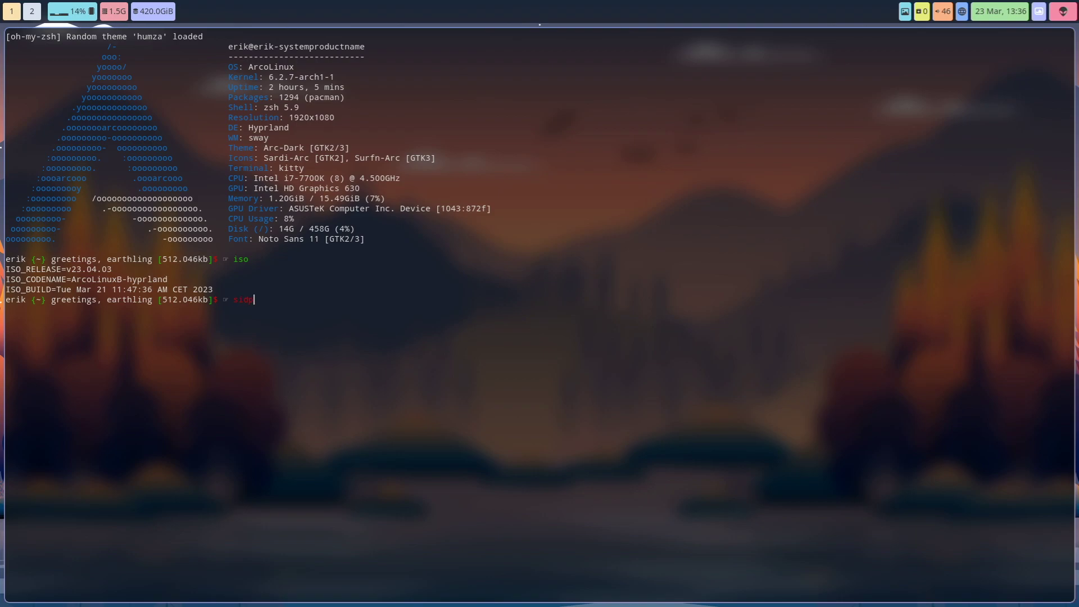
text(udo pacman -S arcolinux-hy)
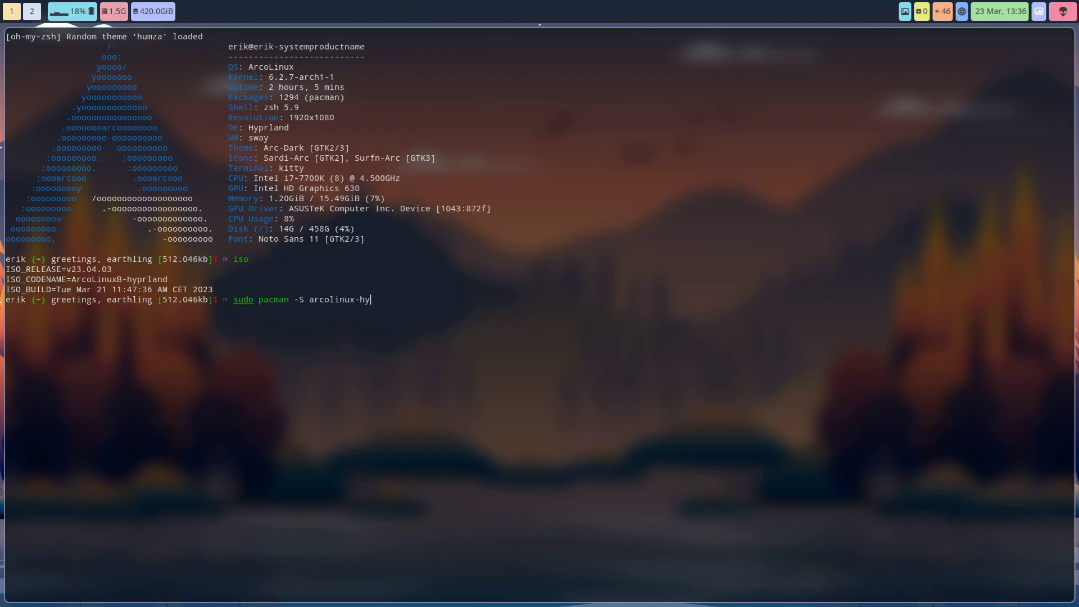
text(prland-git)
key(Return)
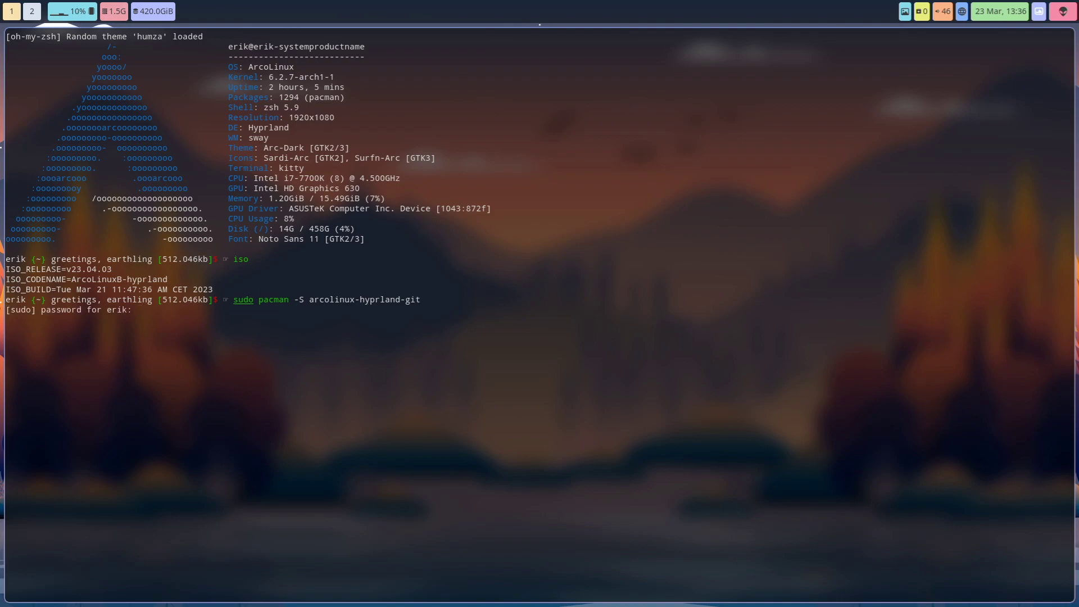
key(Return)
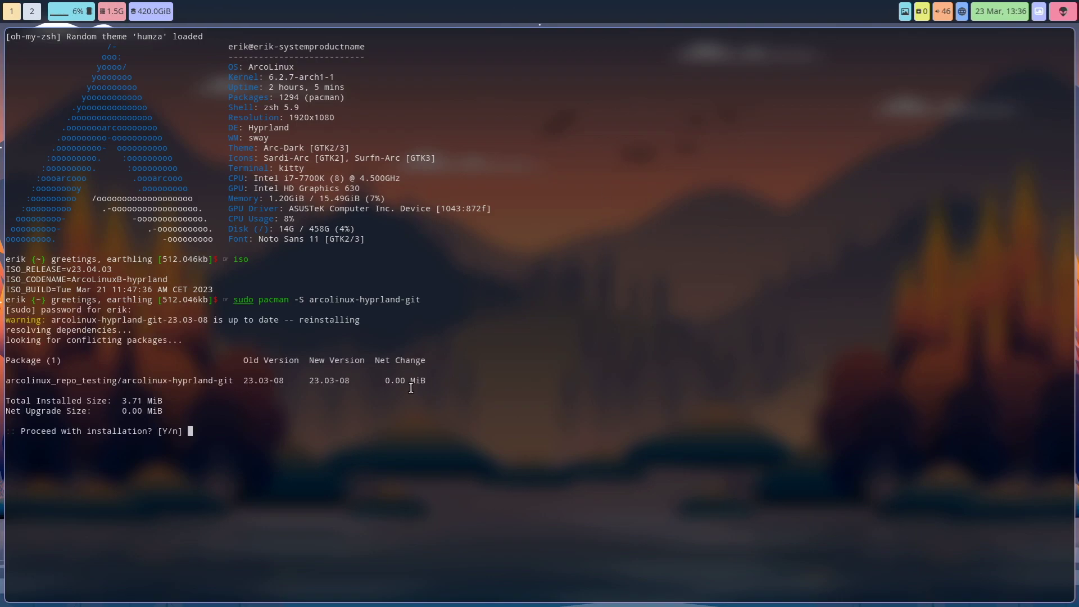
drag(309, 380, 356, 381)
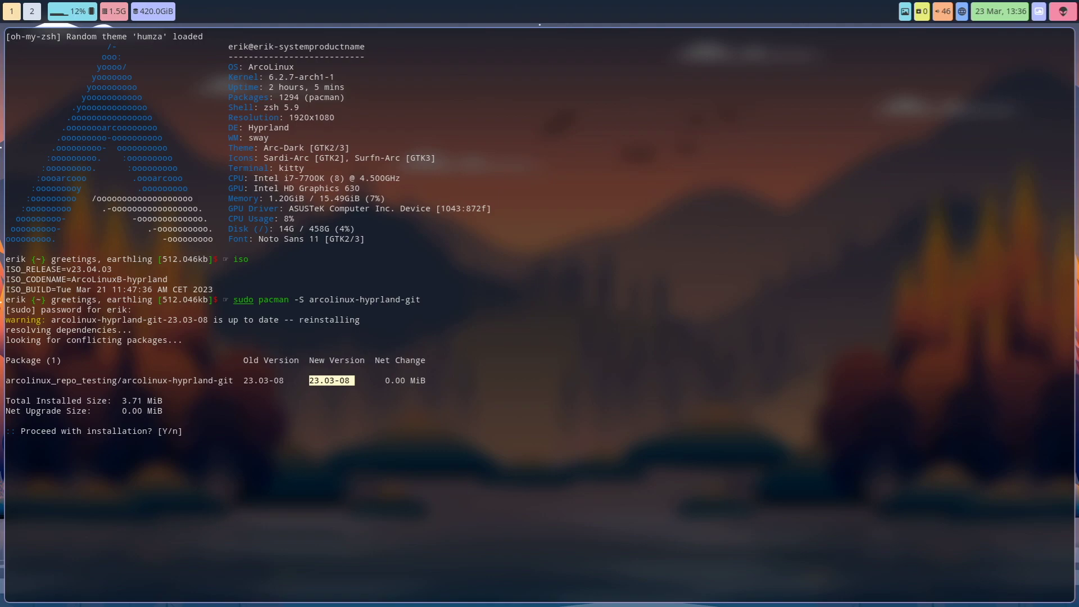
key(Escape)
text([[)
key(ctrl+c)
text(sudo pcm)
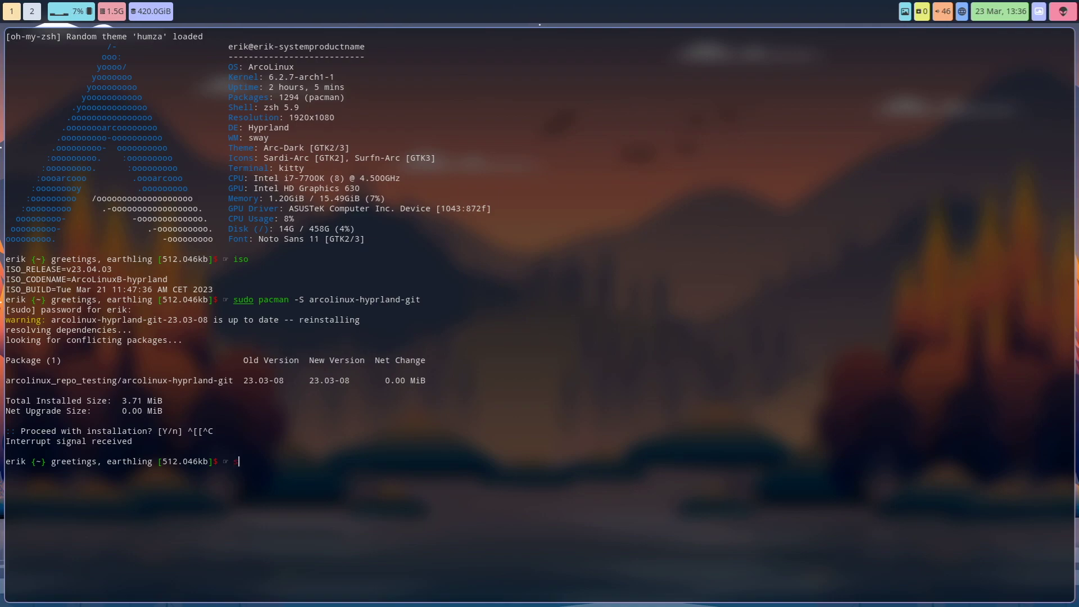
Step: Attempt reinstalling hyprland-dev, confirm r2642.471ac474-1 is up to date, and cancel it
key(BackSpace)
key(BackSpace)
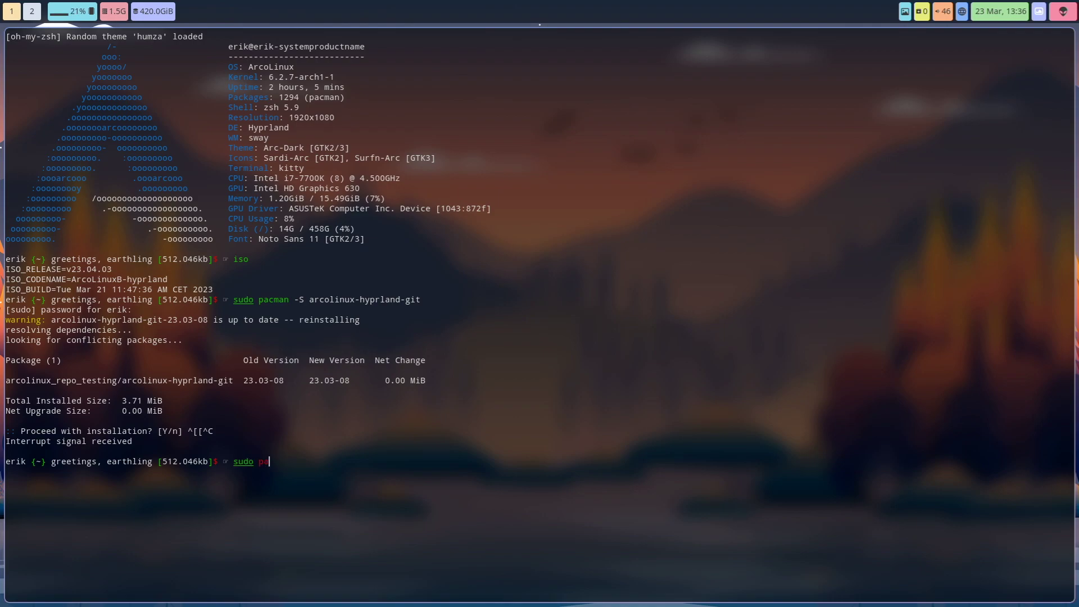
text(acman -S hyprland-dev)
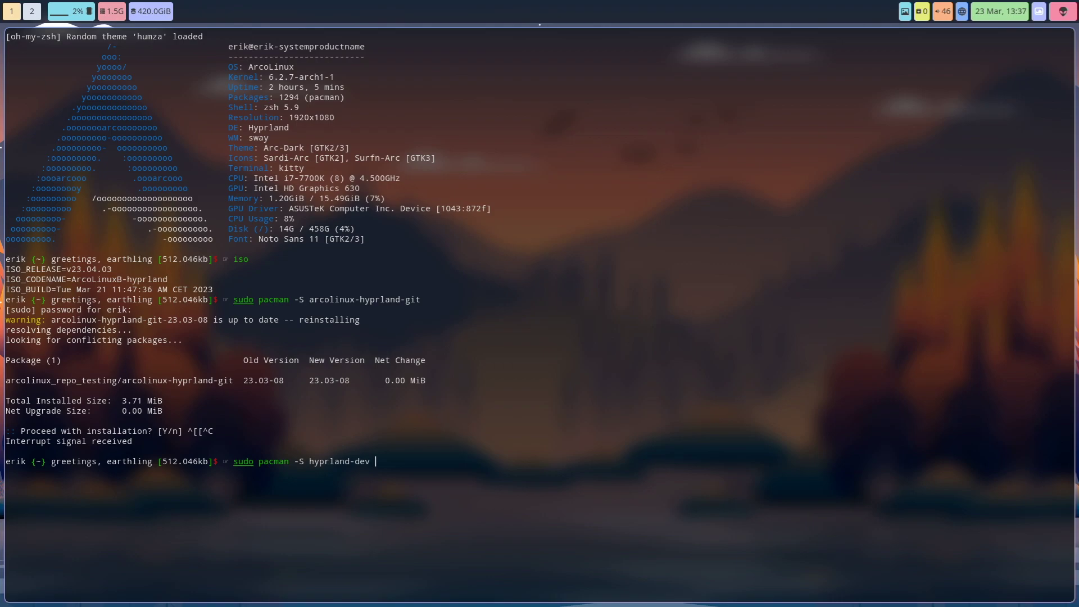
key(Return)
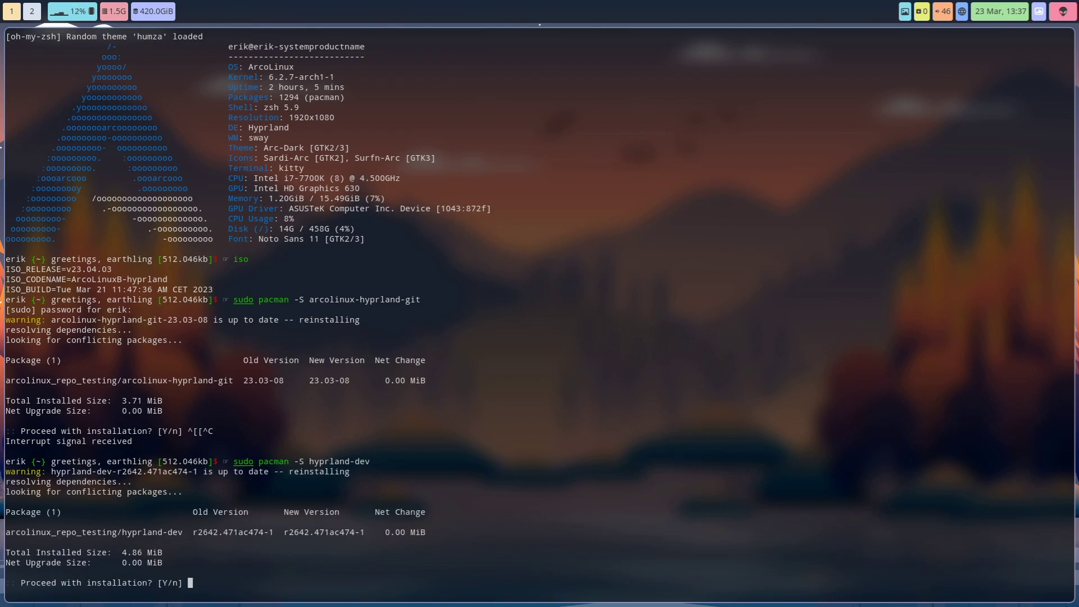
drag(192, 532, 222, 533)
drag(223, 532, 224, 532)
key(ctrl+c)
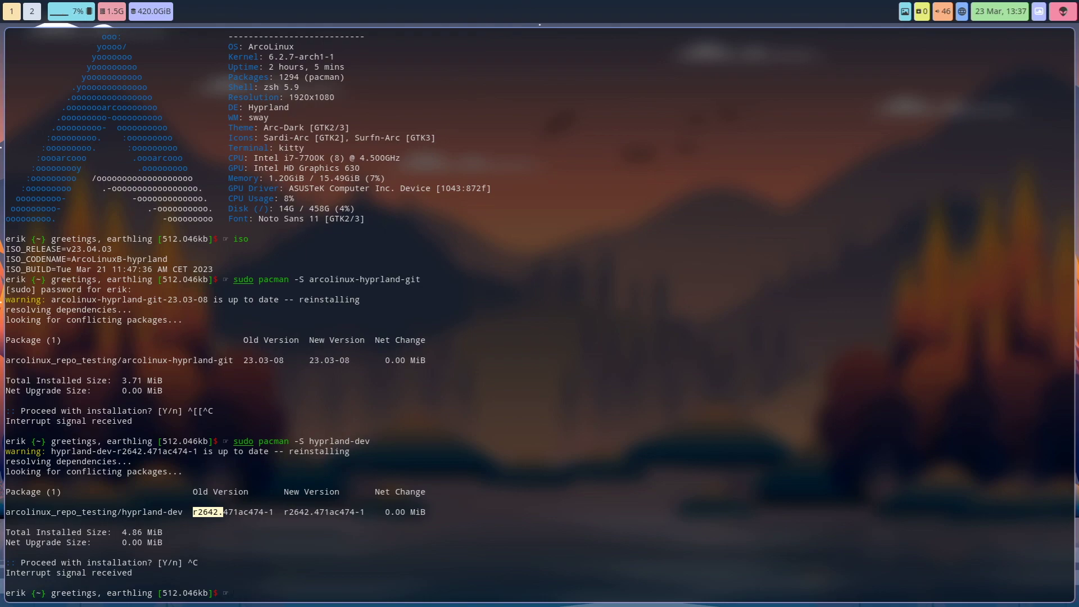
Step: Run yay hyprland and compare versions like 0.23.0beta-2, 0.22.0beta-1, 23.03-08 and testing hyprland-dev
text(yay h)
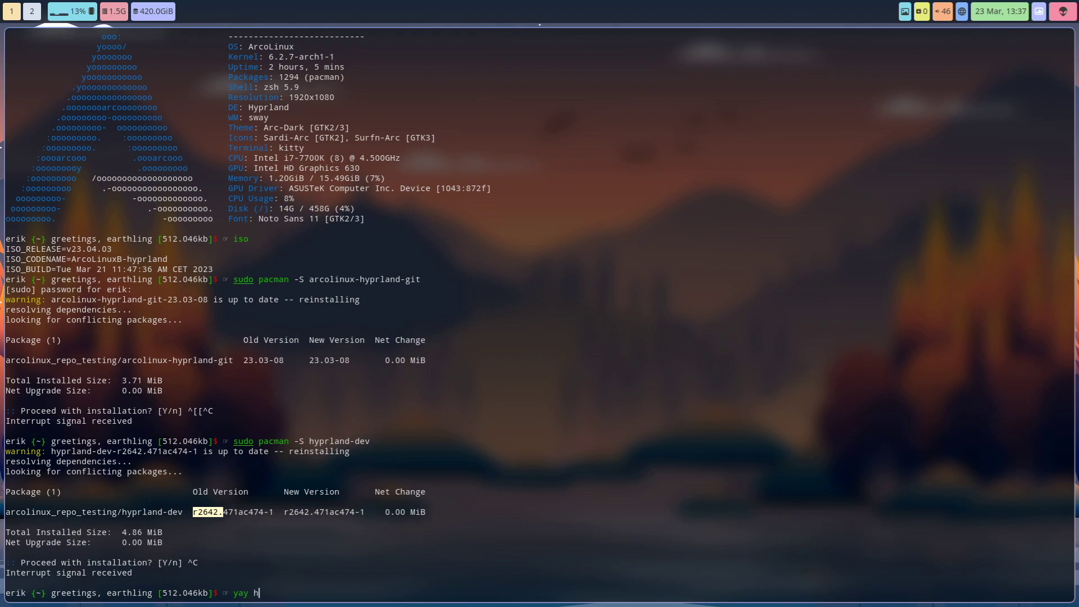
text(yprland)
key(Return)
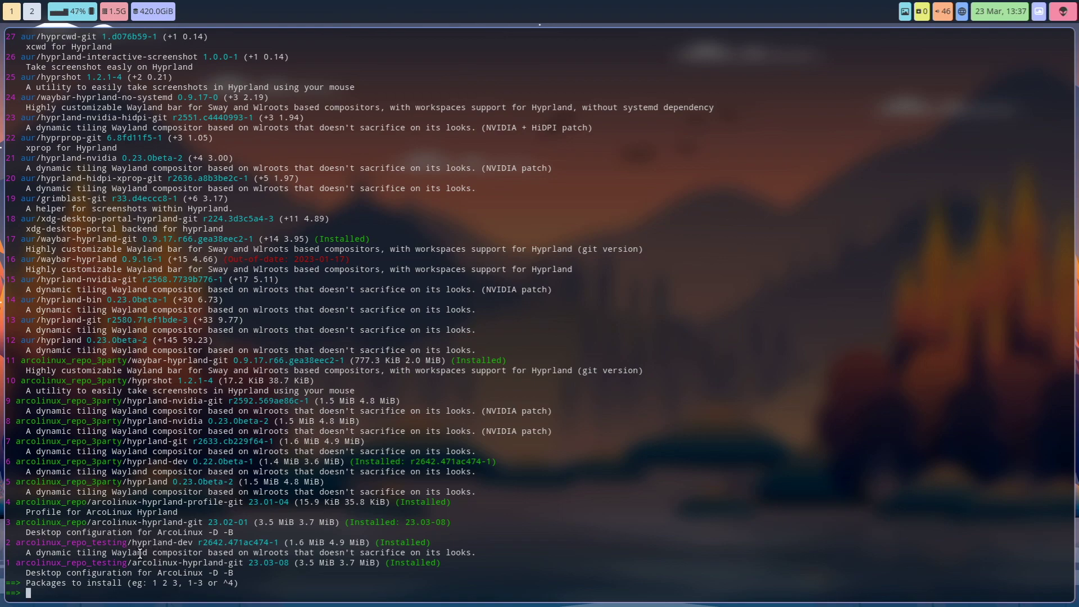
drag(133, 542, 21, 540)
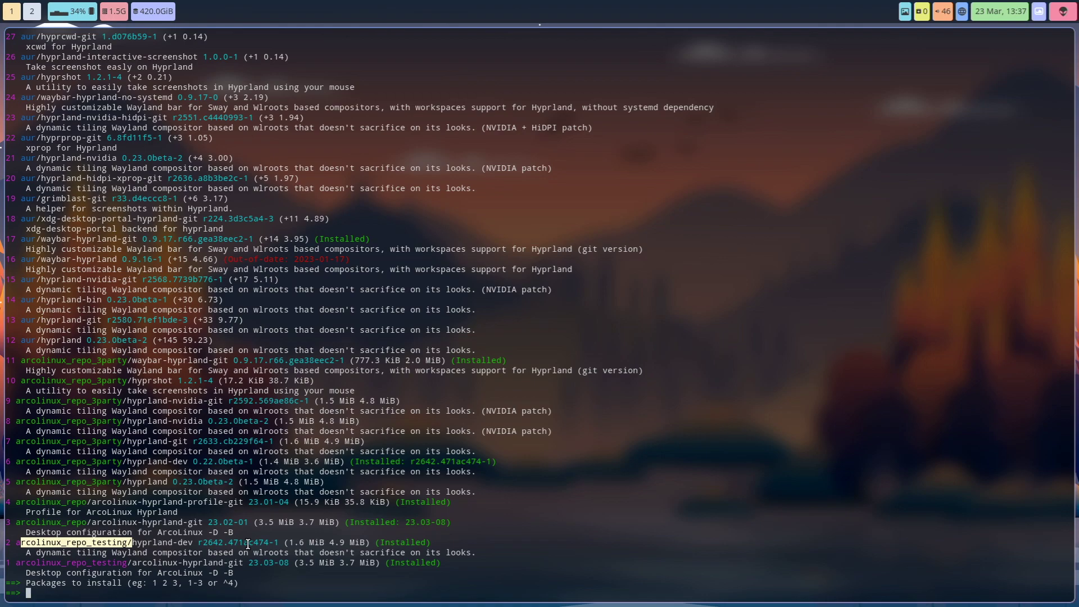
drag(241, 482, 183, 482)
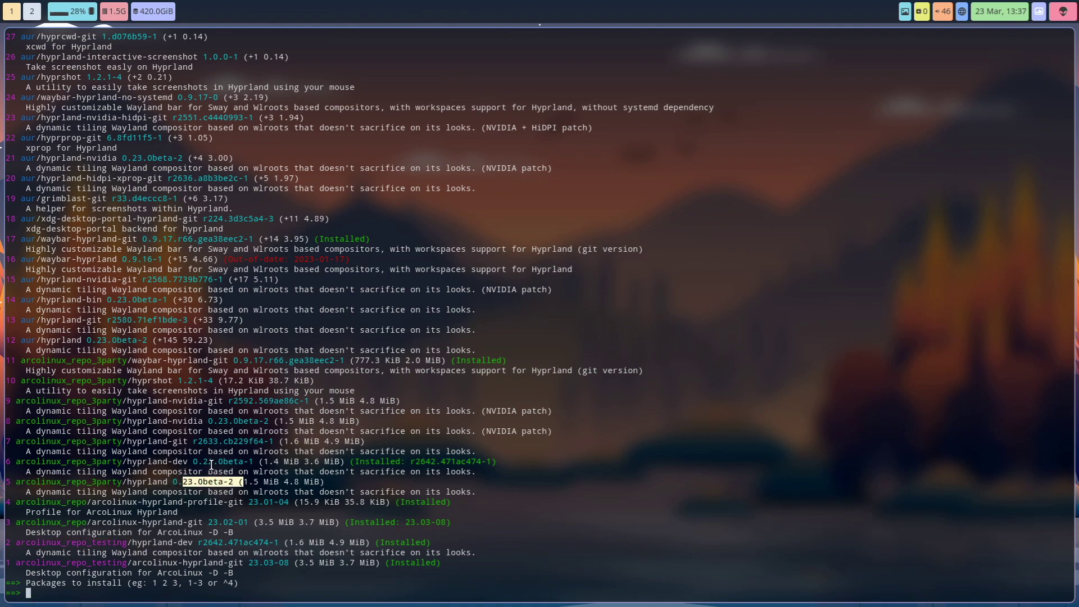
drag(262, 461, 191, 458)
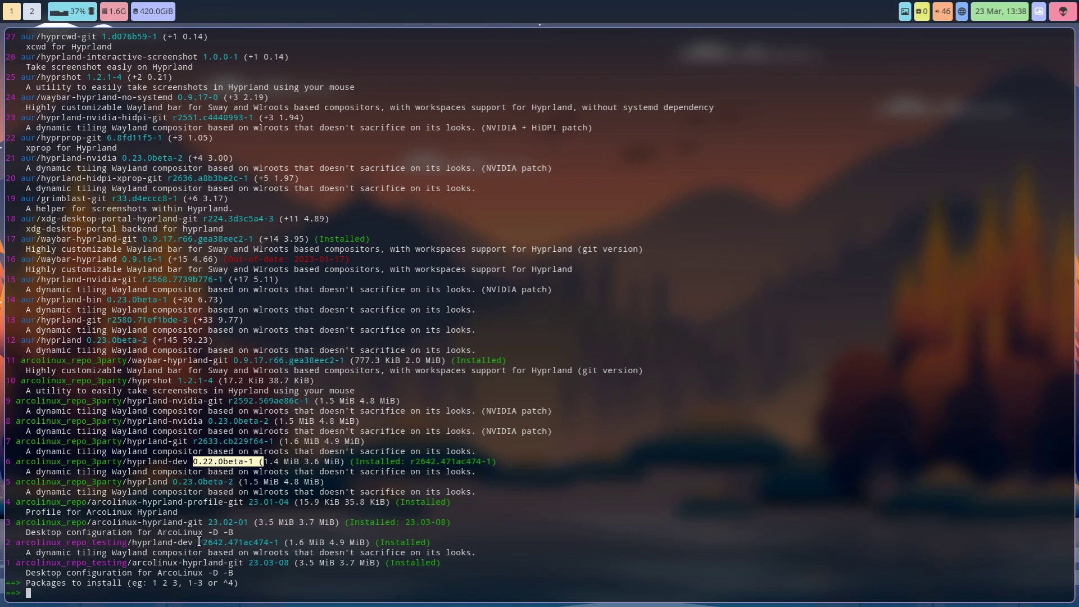
drag(199, 542, 235, 540)
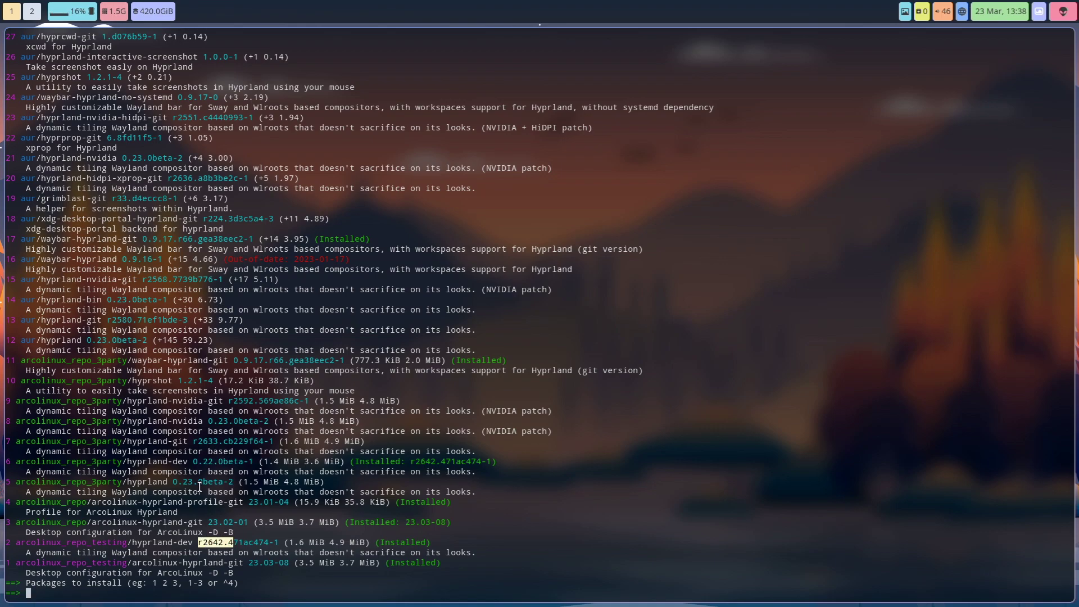
drag(179, 482, 200, 481)
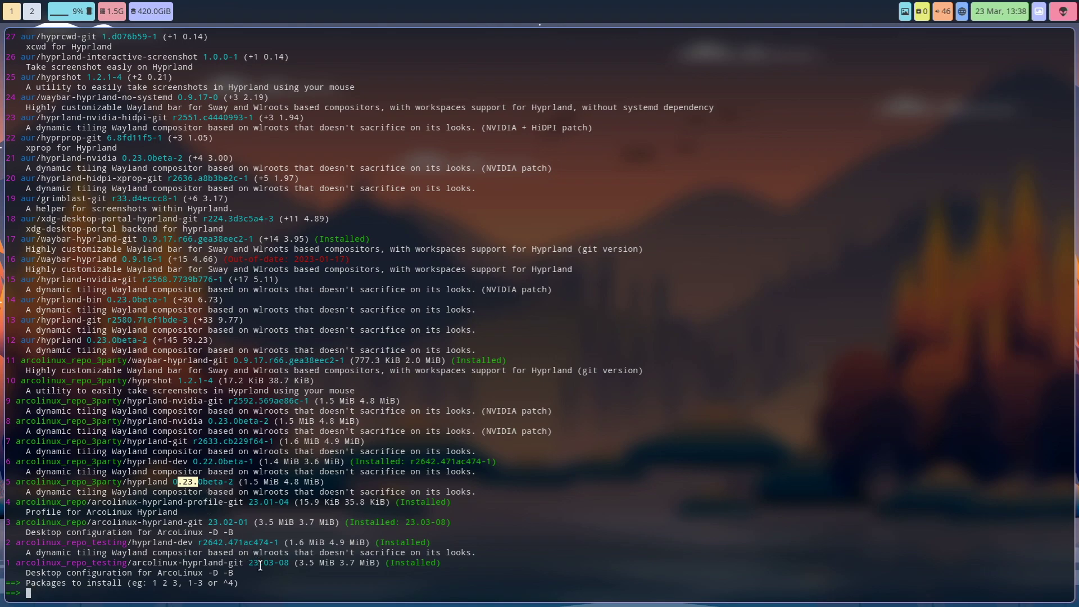
drag(249, 563, 287, 563)
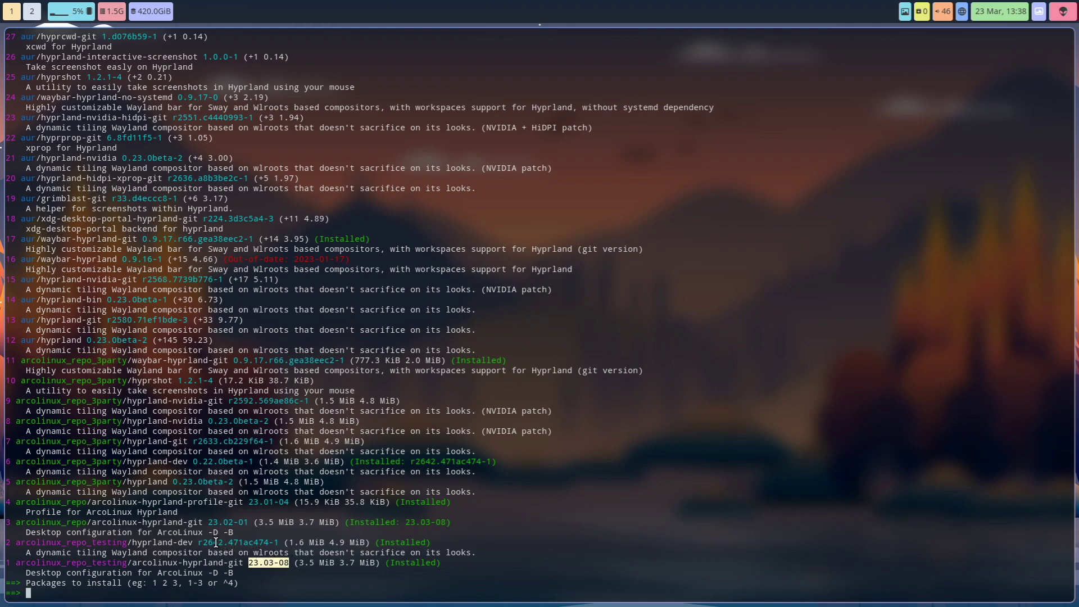
drag(198, 543, 225, 543)
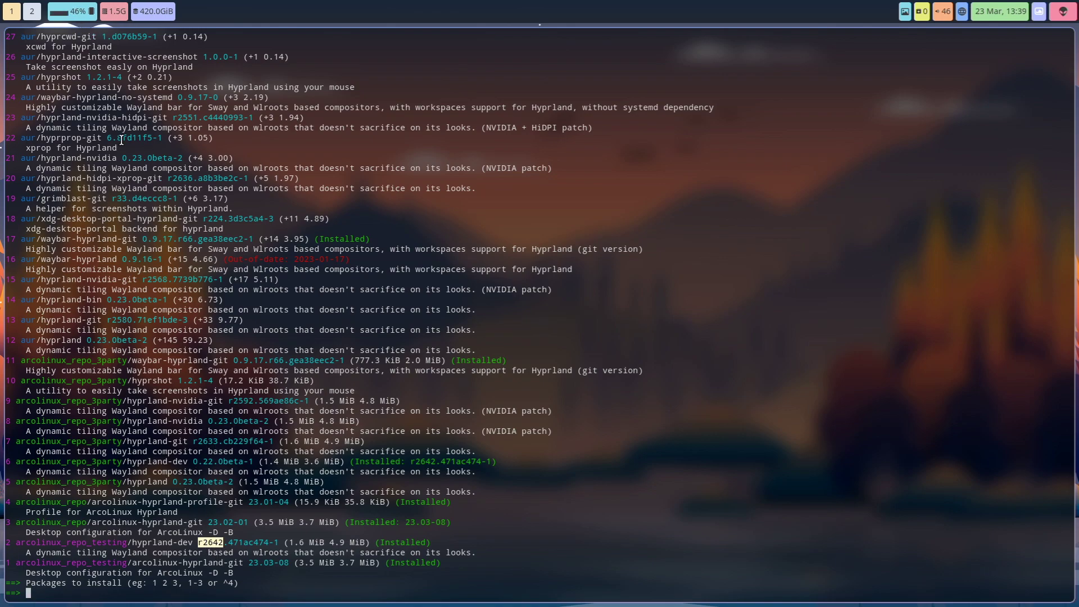
Step: Search the web for 'github hyprland' and open the hyprwm/Hyprland repository
key(super+w)
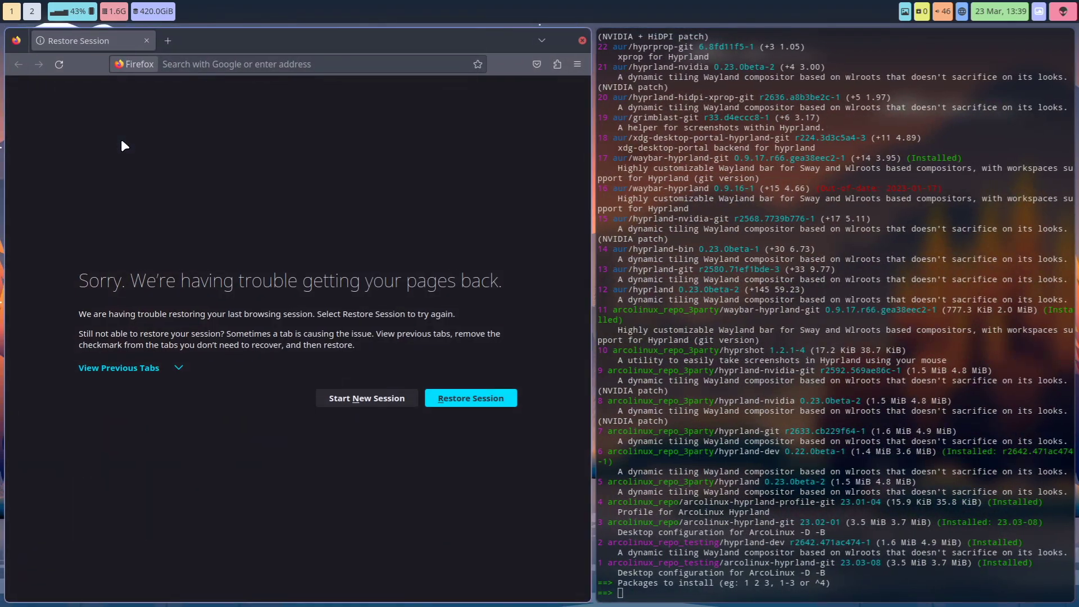
click(203, 63)
text(github )
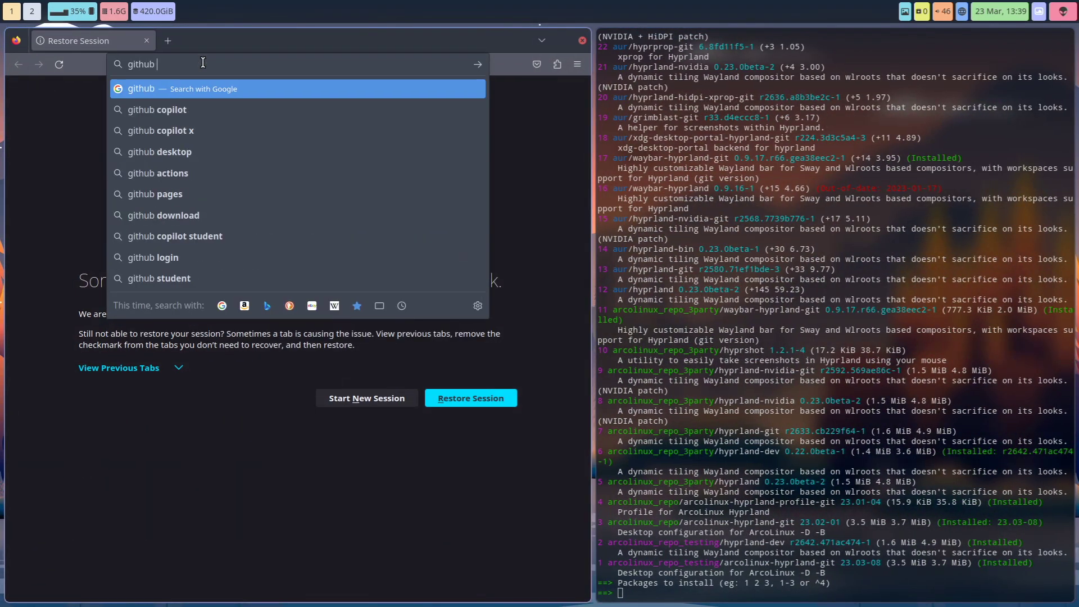
text(hyprland)
key(Return)
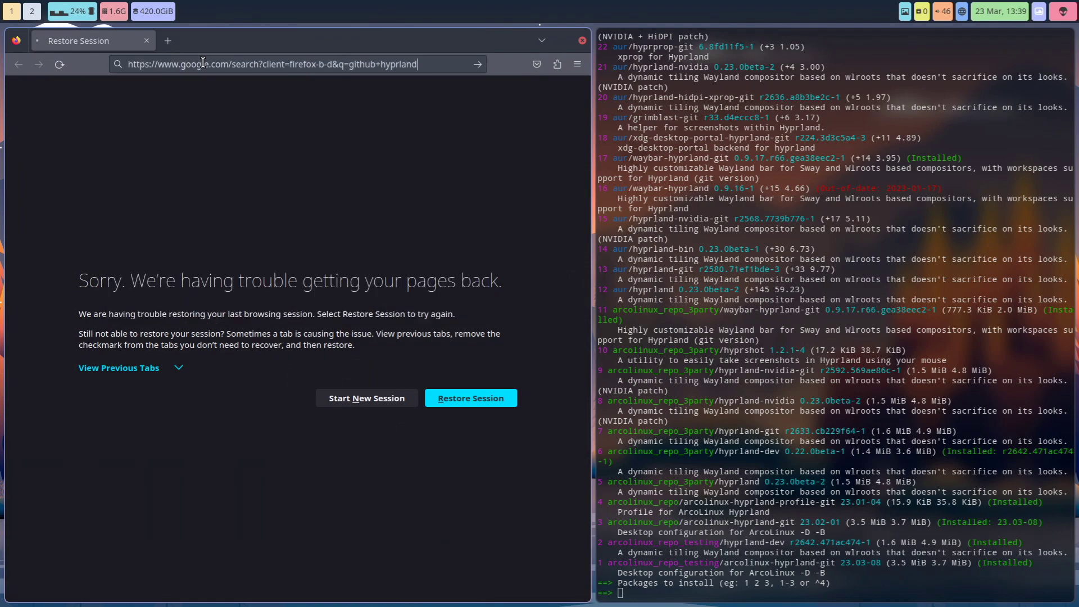
click(344, 509)
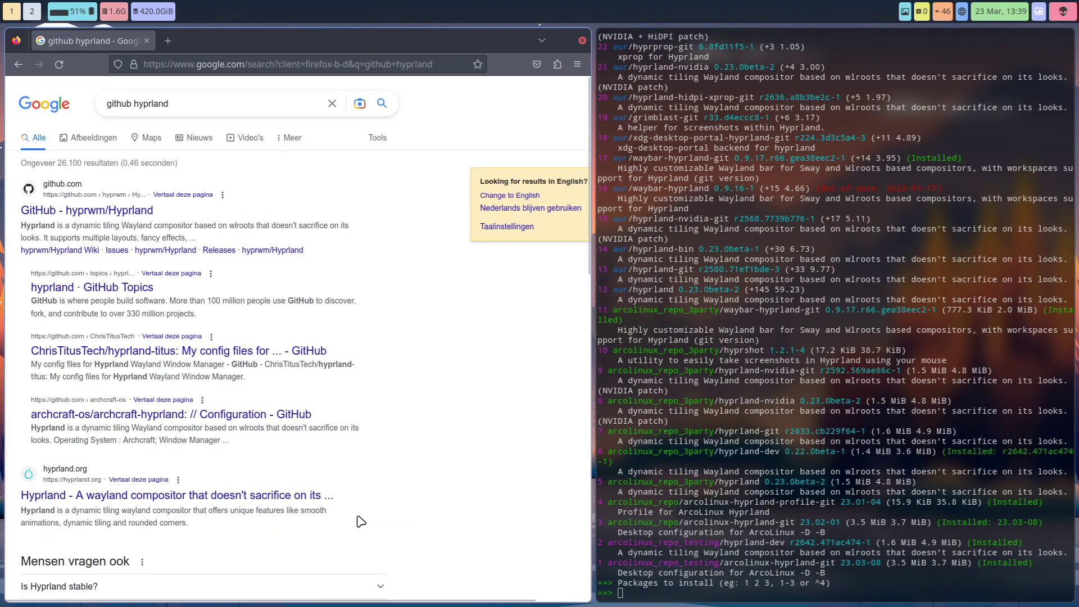
click(112, 219)
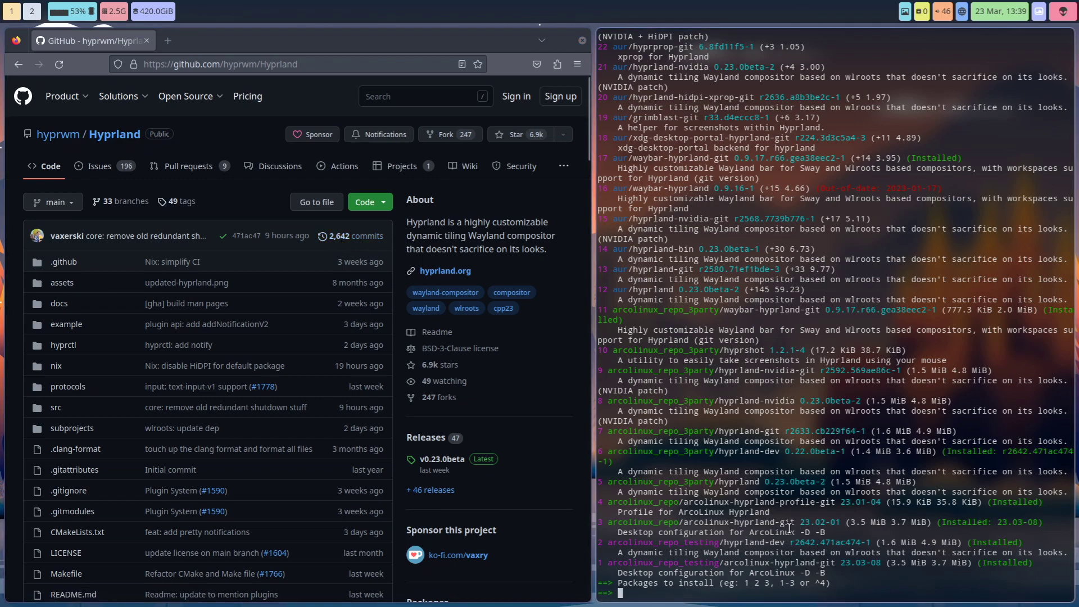
Step: Compare the latest commits on main against the installed hyprland-dev version, then close Firefox
drag(794, 542, 812, 542)
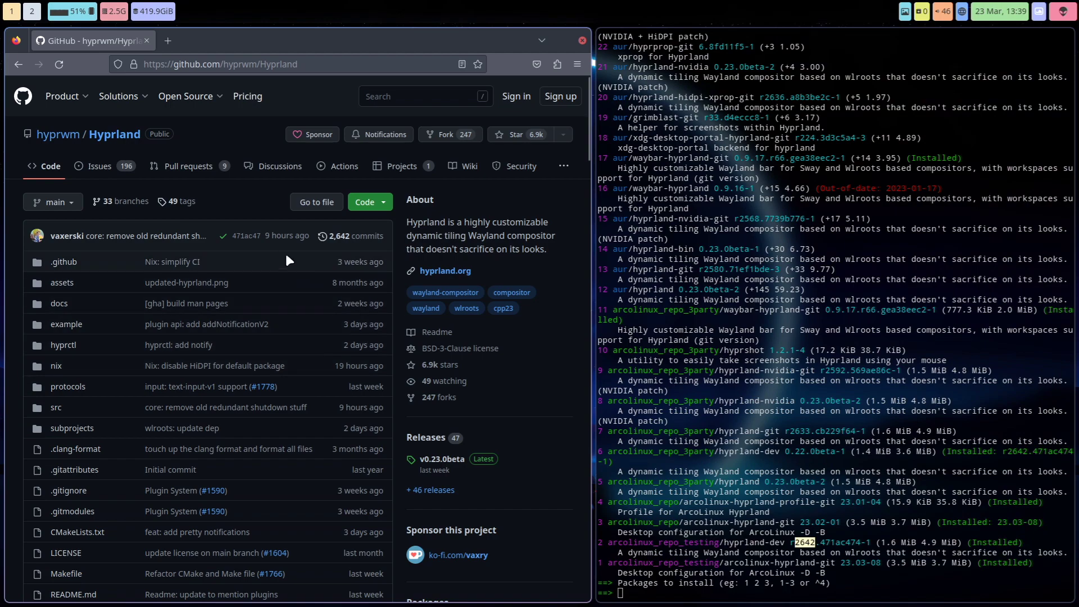
mouse_move(283, 242)
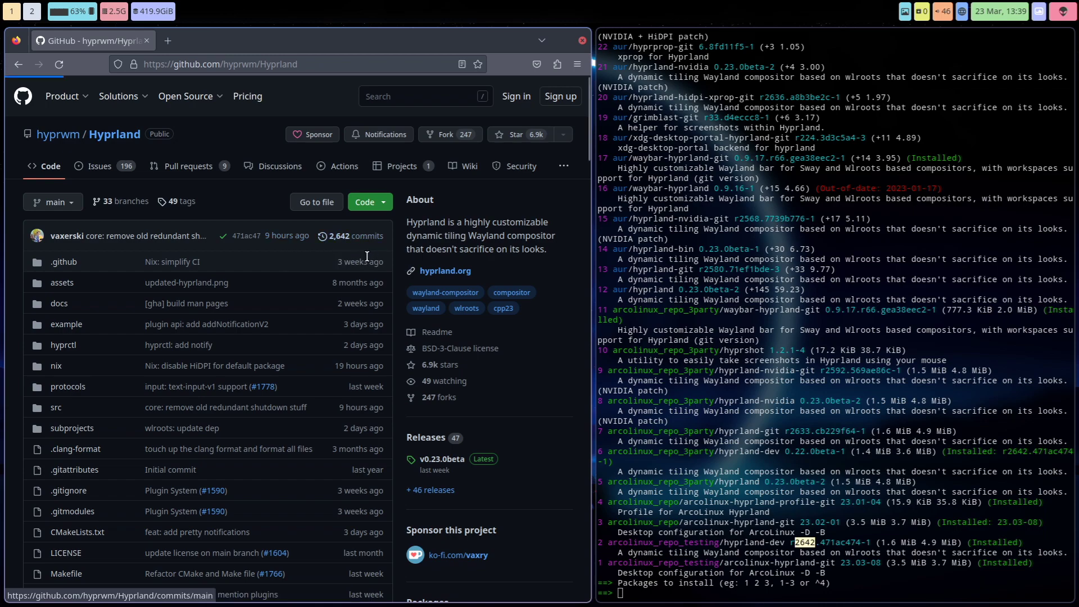
click(360, 236)
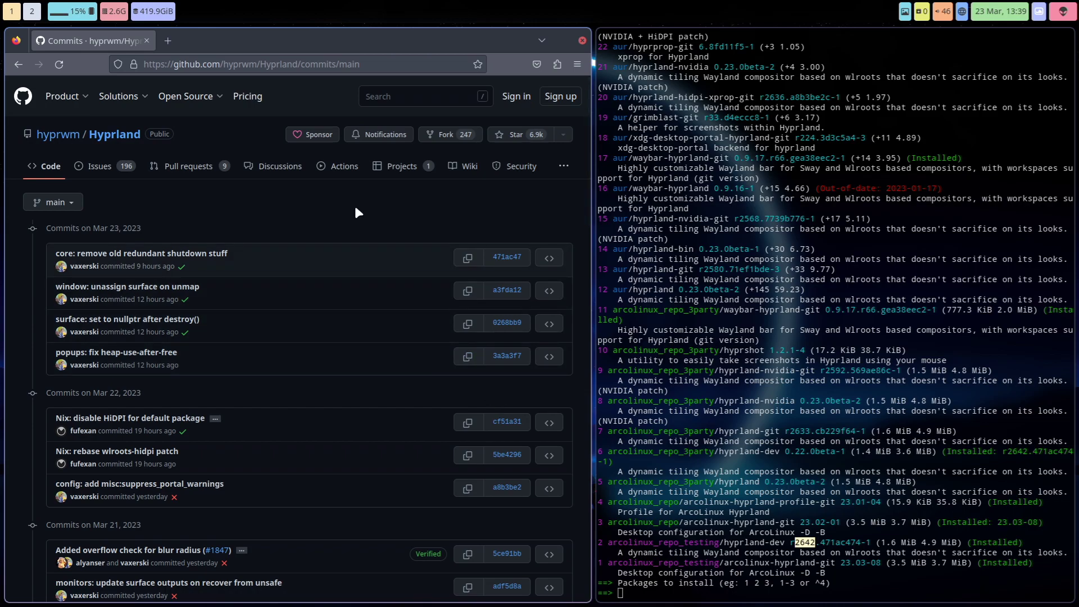
key(super+q)
key(super+q)
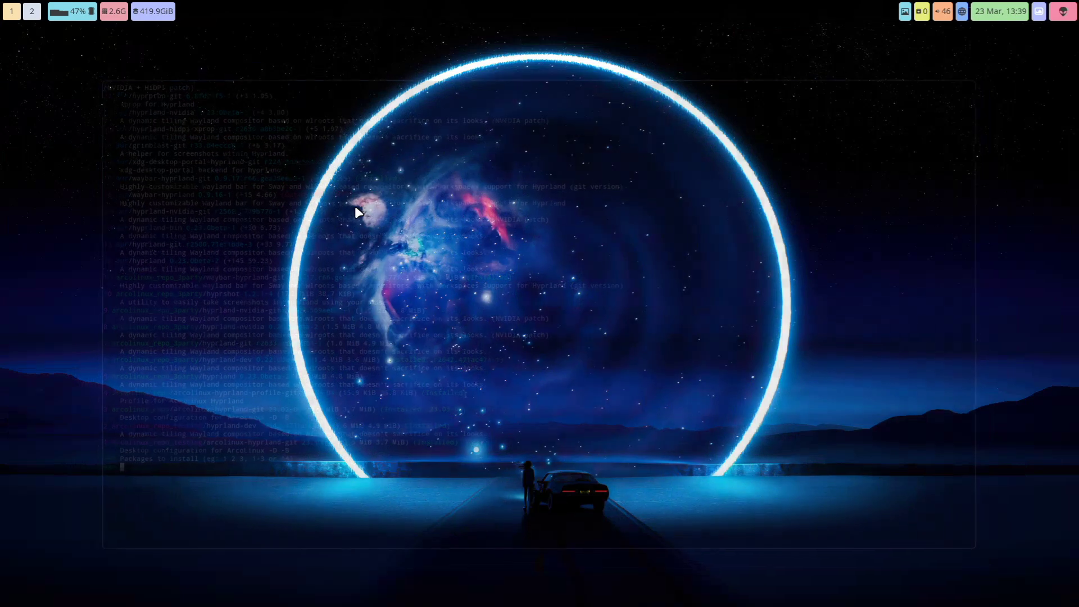
Step: Duplicate ~/.config/hypr in Thunar and rename the copy to hypr-mine
key(super+shift+Return)
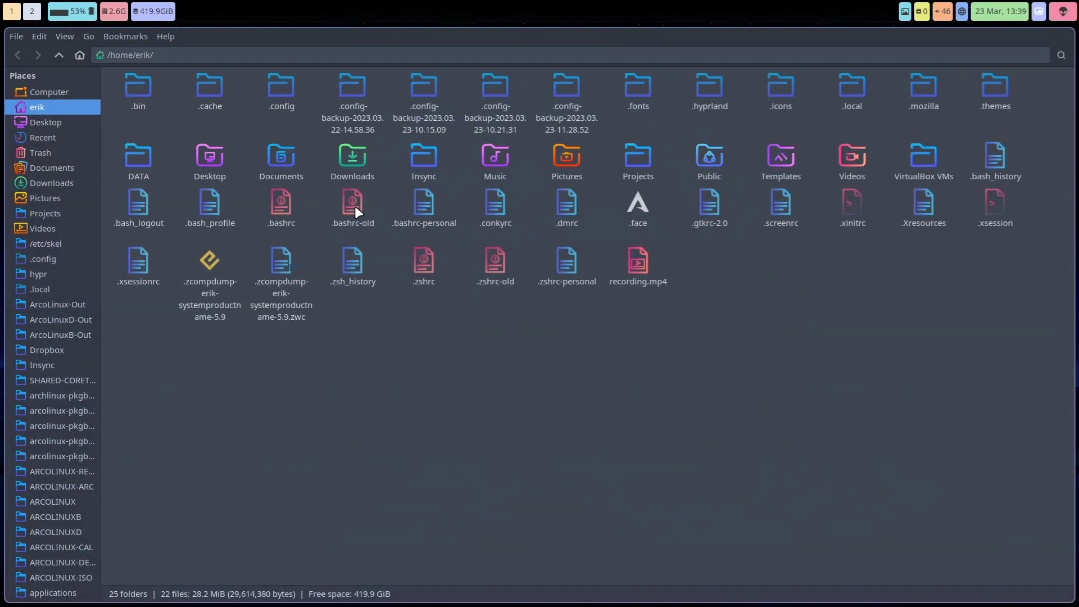
double_click(278, 80)
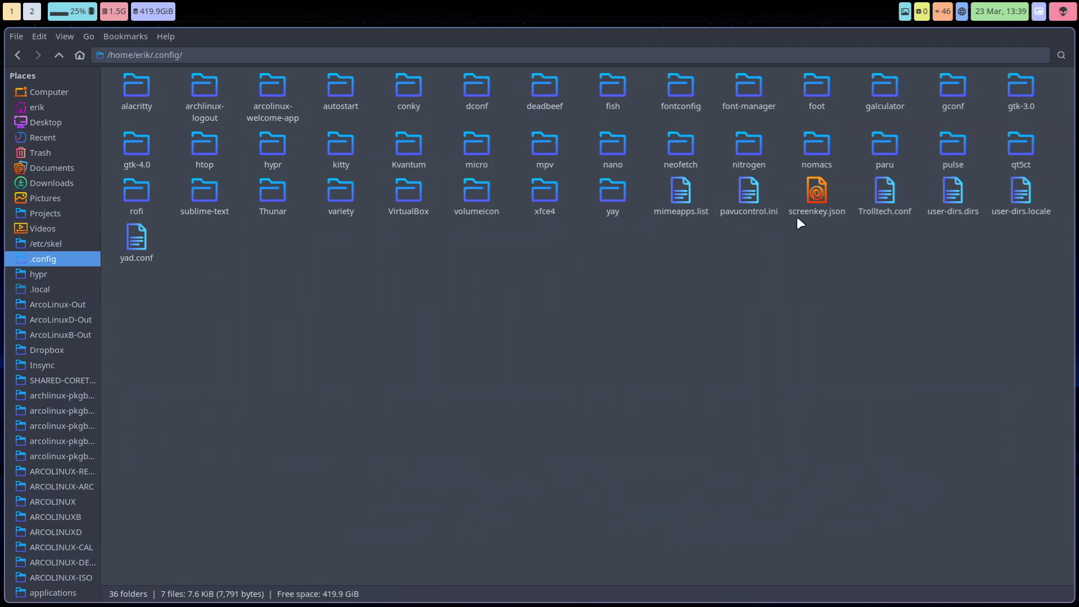
click(268, 151)
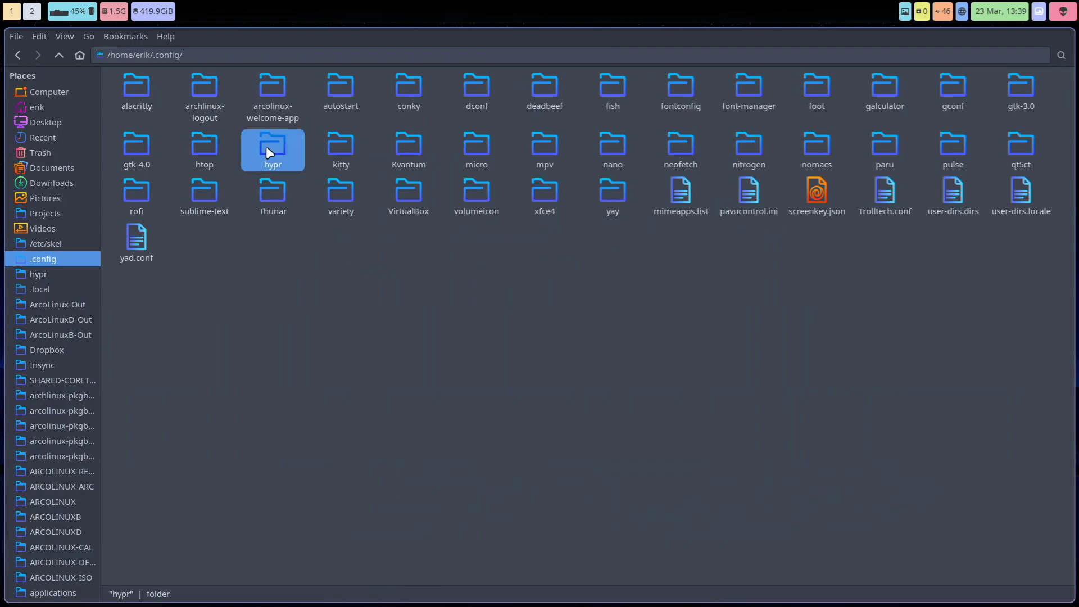
key(ctrl+v)
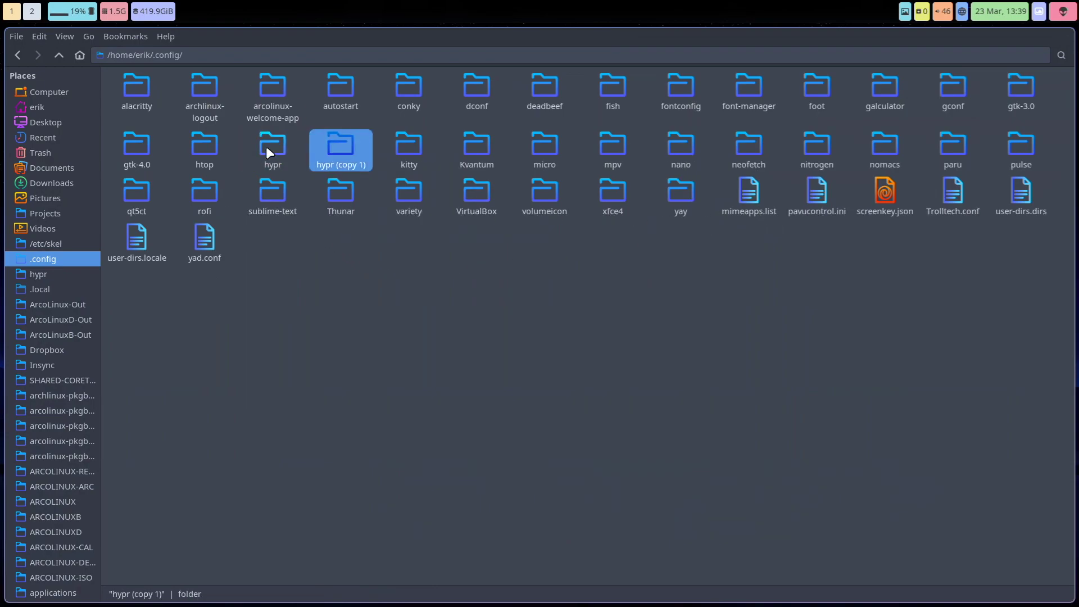
key(F2)
key(End)
key(BackSpace)
key(BackSpace)
key(BackSpace)
key(BackSpace)
key(BackSpace)
key(BackSpace)
key(BackSpace)
key(BackSpace)
key(BackSpace)
text(-mine)
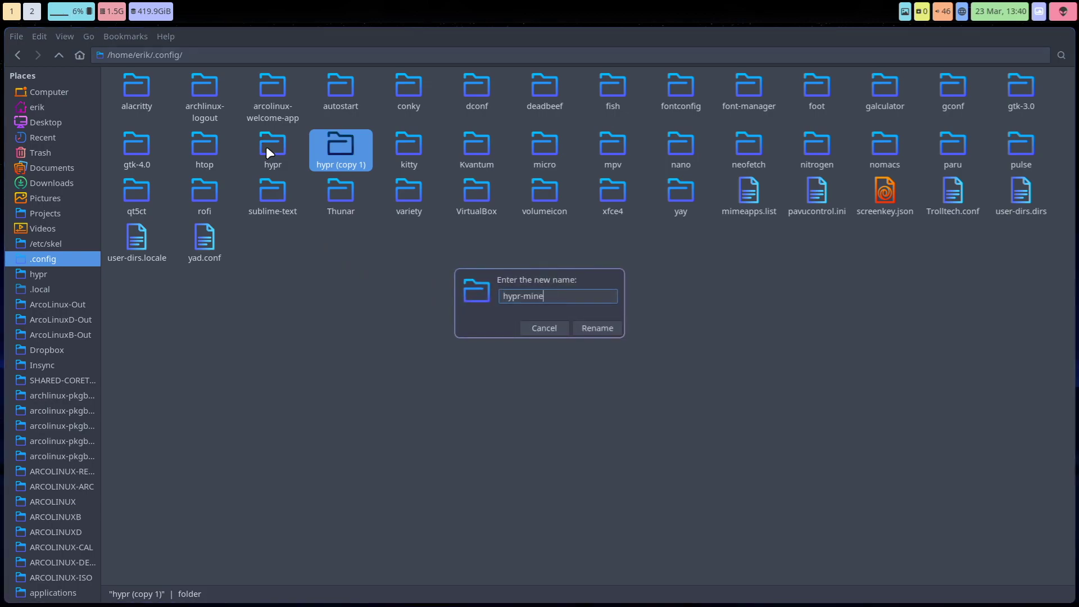
key(Return)
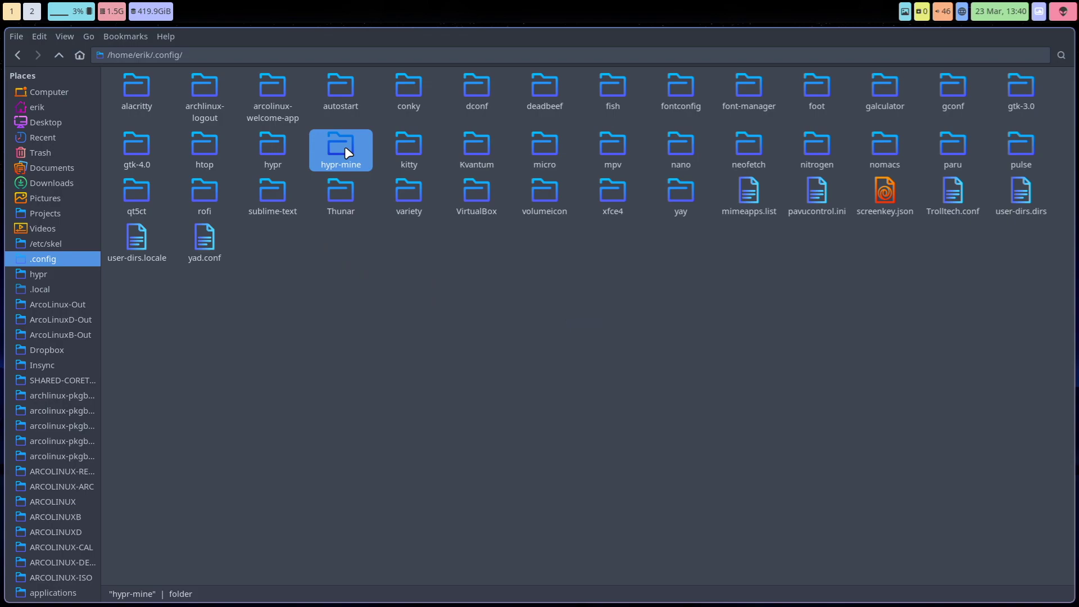
key(super+Return)
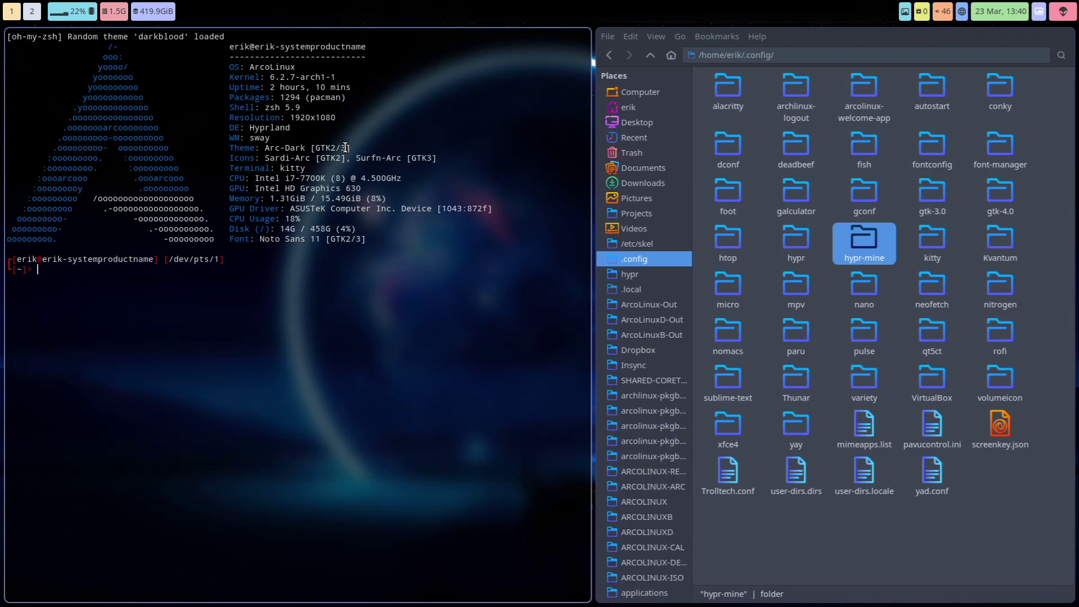
Step: Run update with the account password, finding nothing to upgrade, and widen Thunar's places sidebar
text(s)
key(BackSpace)
text(update)
key(Return)
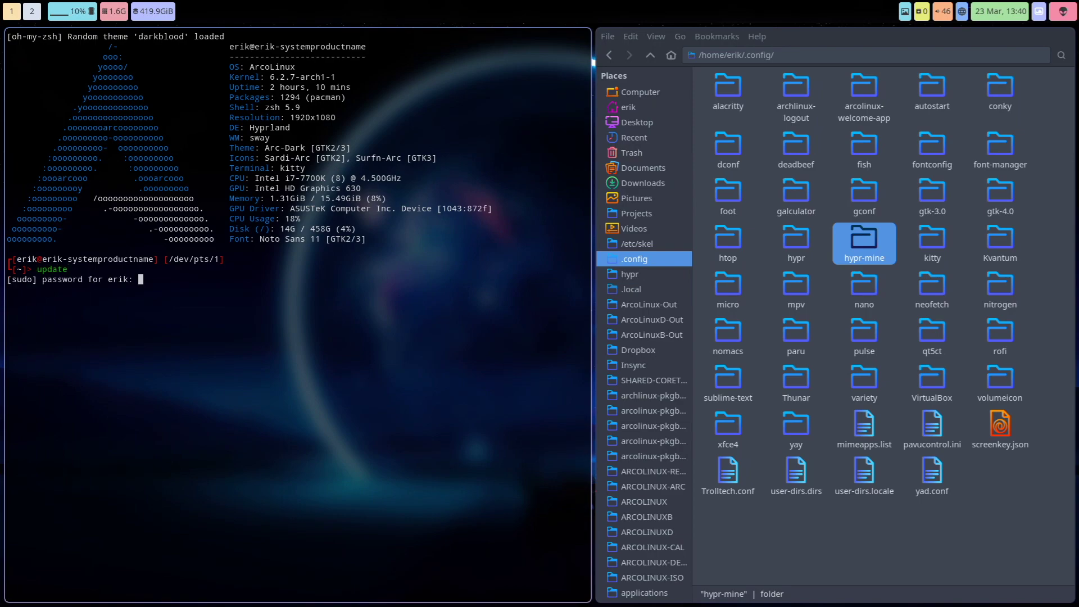
key(Return)
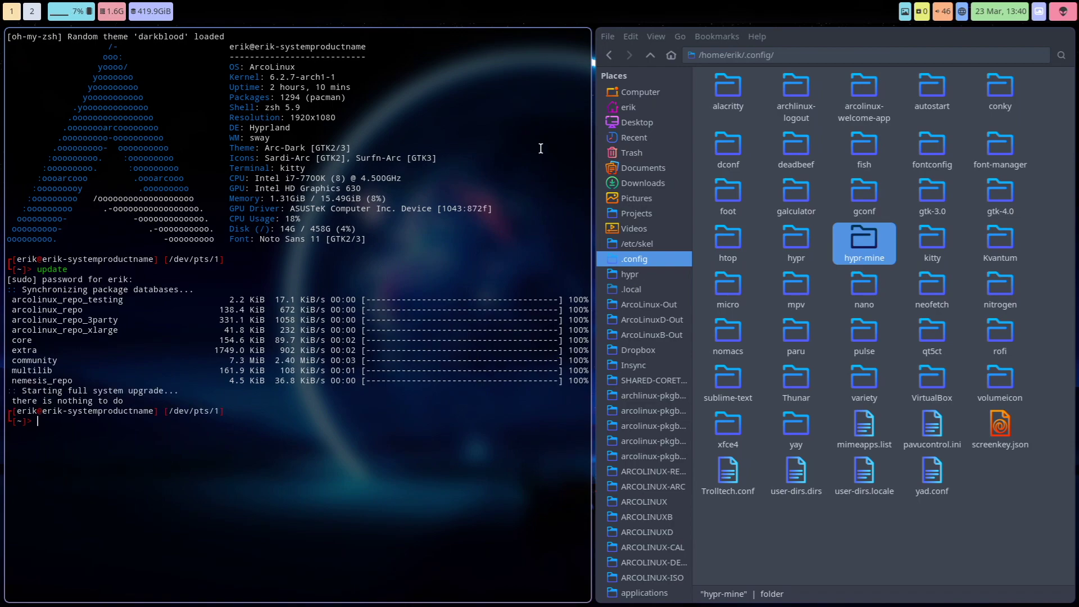
drag(693, 272, 718, 274)
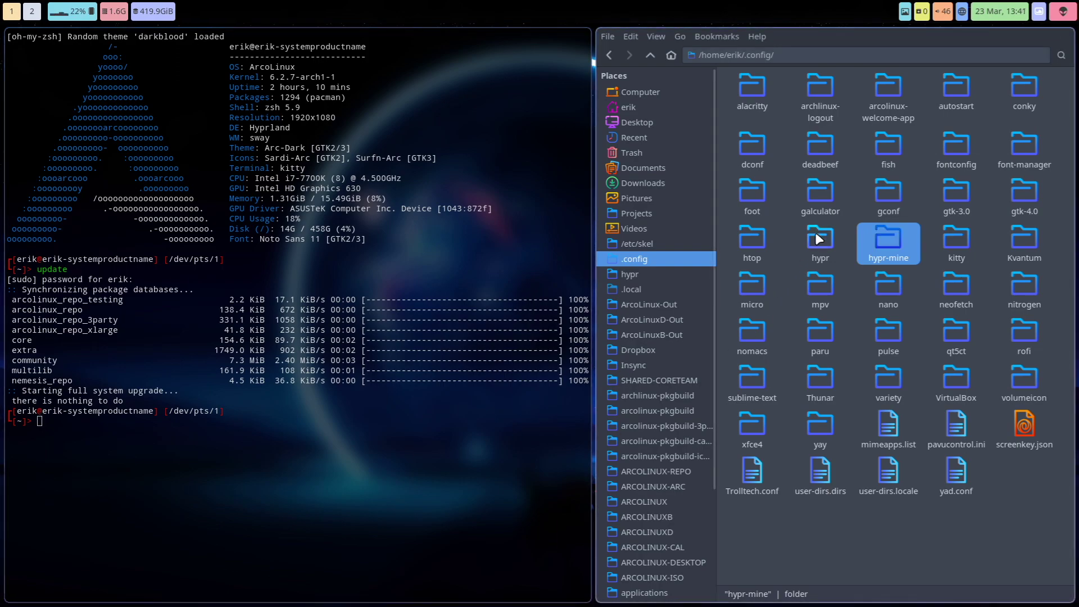
Step: Select and delete the four dated .config-backup folders in /home/erik
click(648, 52)
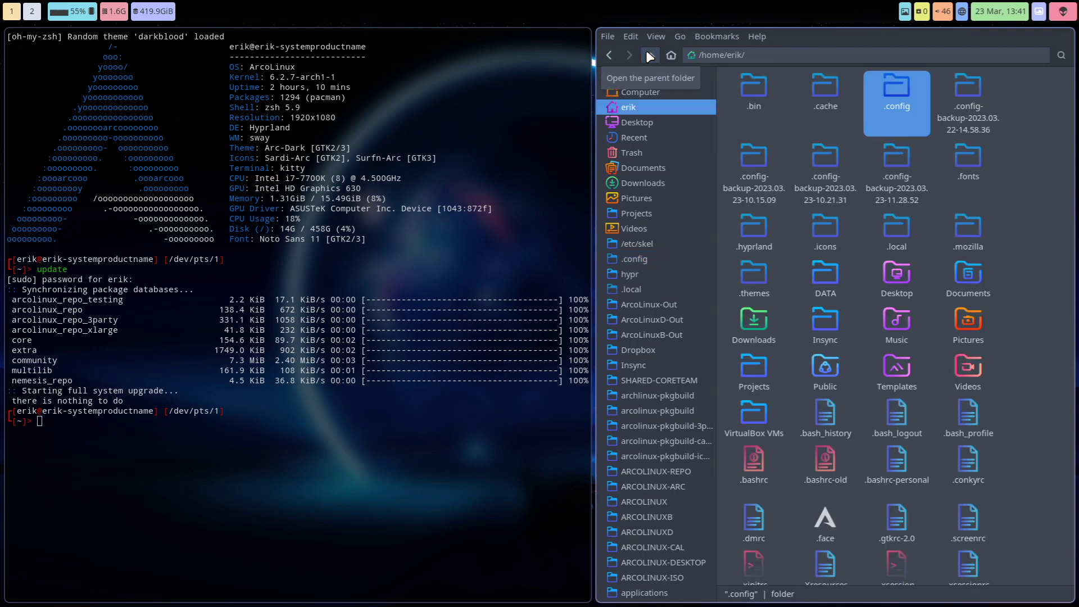
click(968, 100)
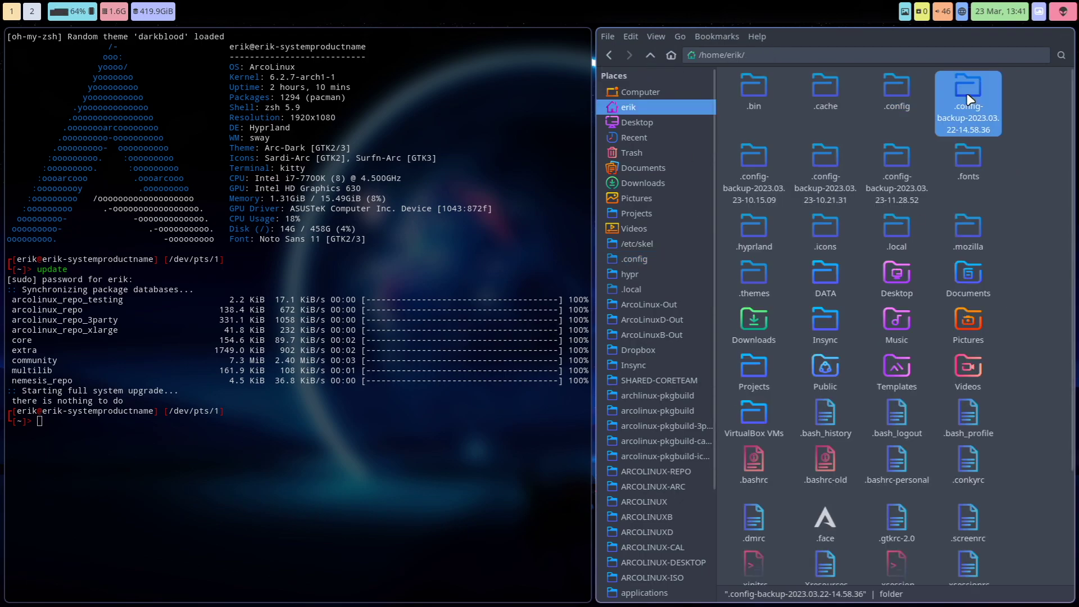
shift+click(902, 168)
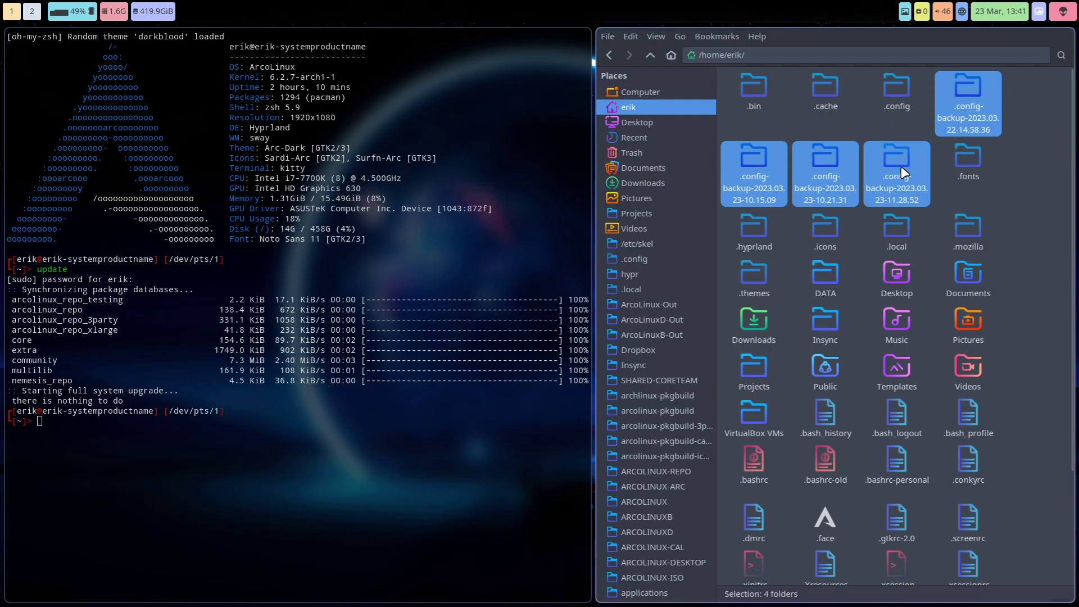
key(Delete)
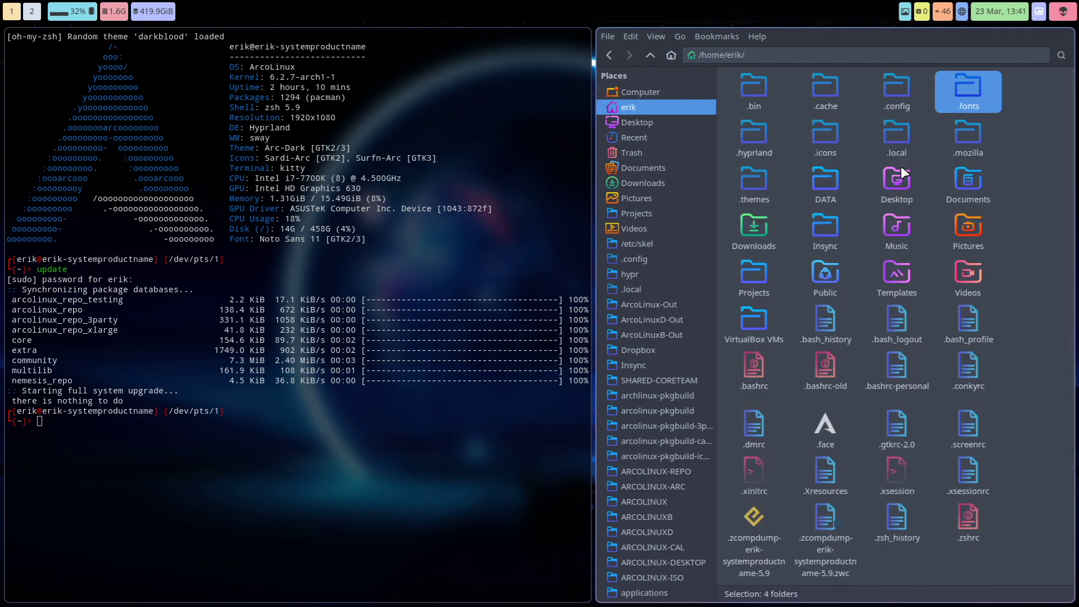
text(SKEL)
Step: Run skel and confirm 'y' to back up .config and apply the default configs
key(BackSpace)
key(BackSpace)
key(BackSpace)
key(BackSpace)
text(skel)
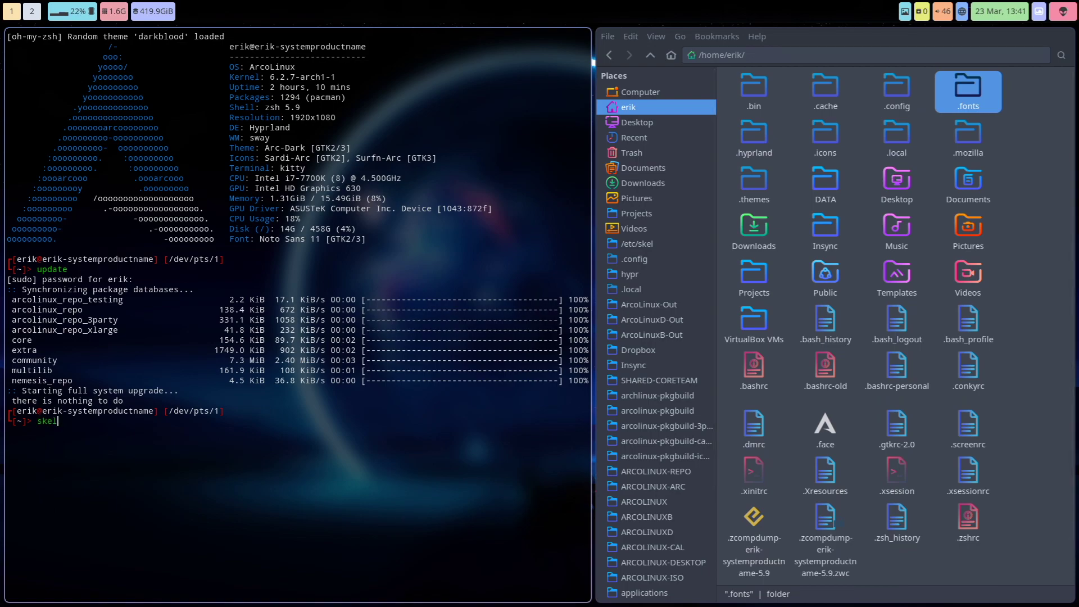
key(Return)
text(y)
key(Return)
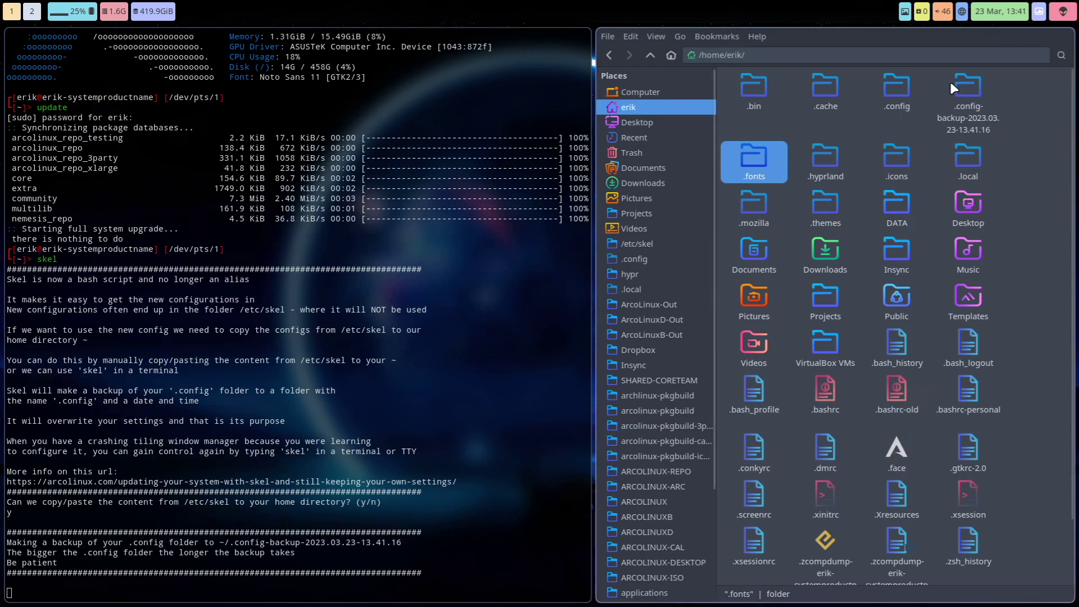
Step: Inspect .config-backup-2023.03.23-13.41.16, then open the home folder's .config
double_click(966, 90)
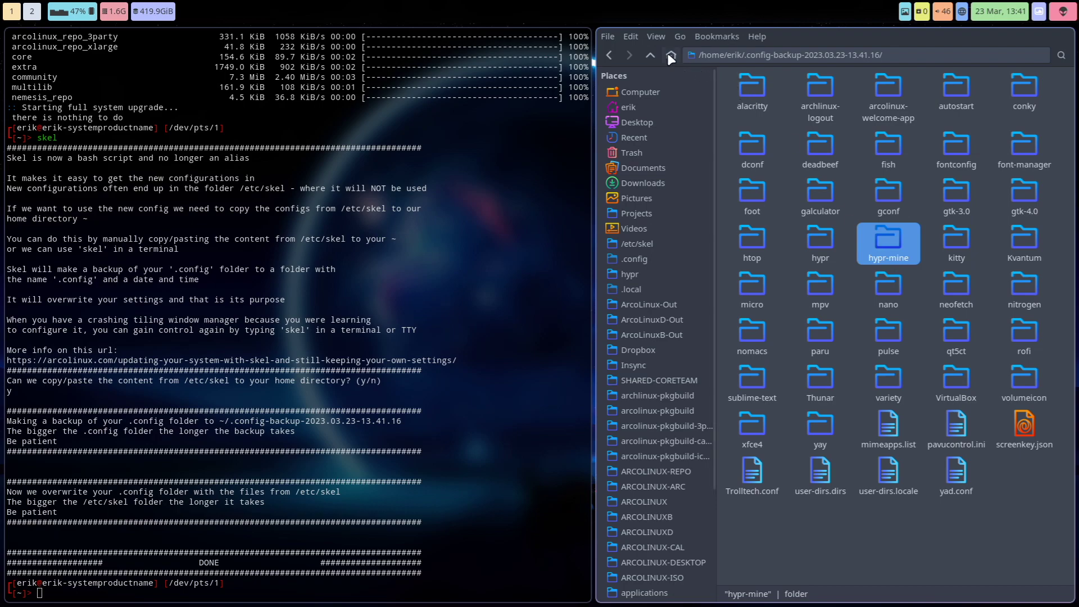
click(652, 55)
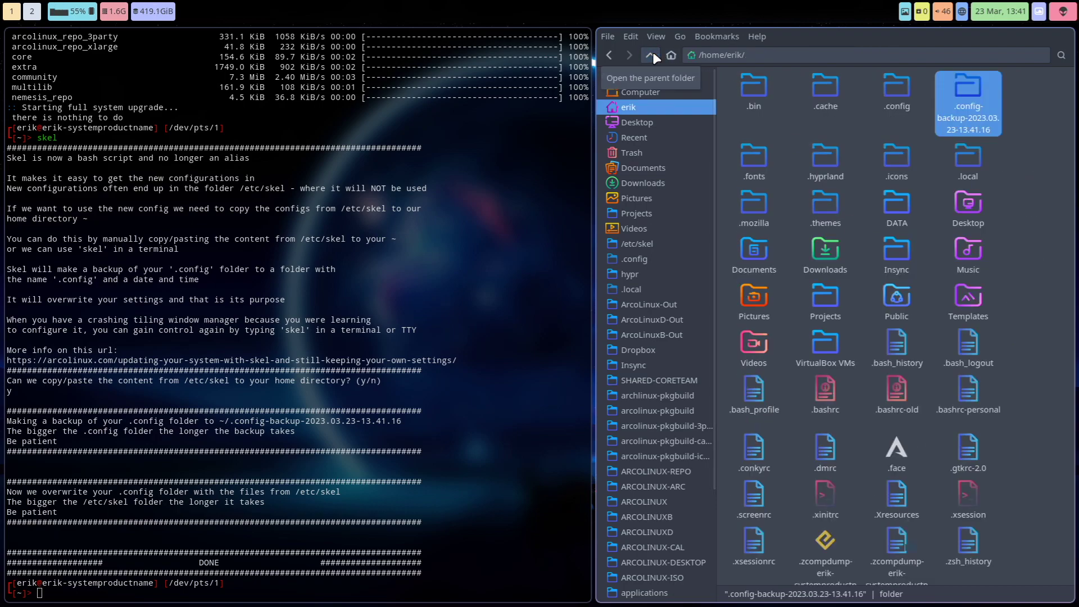
click(884, 90)
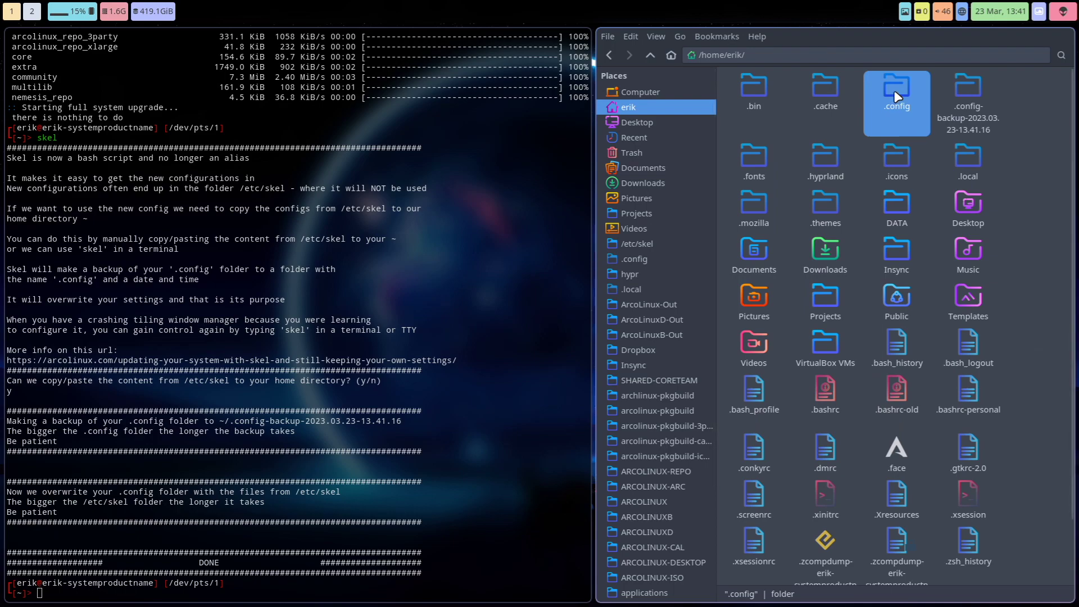
double_click(897, 104)
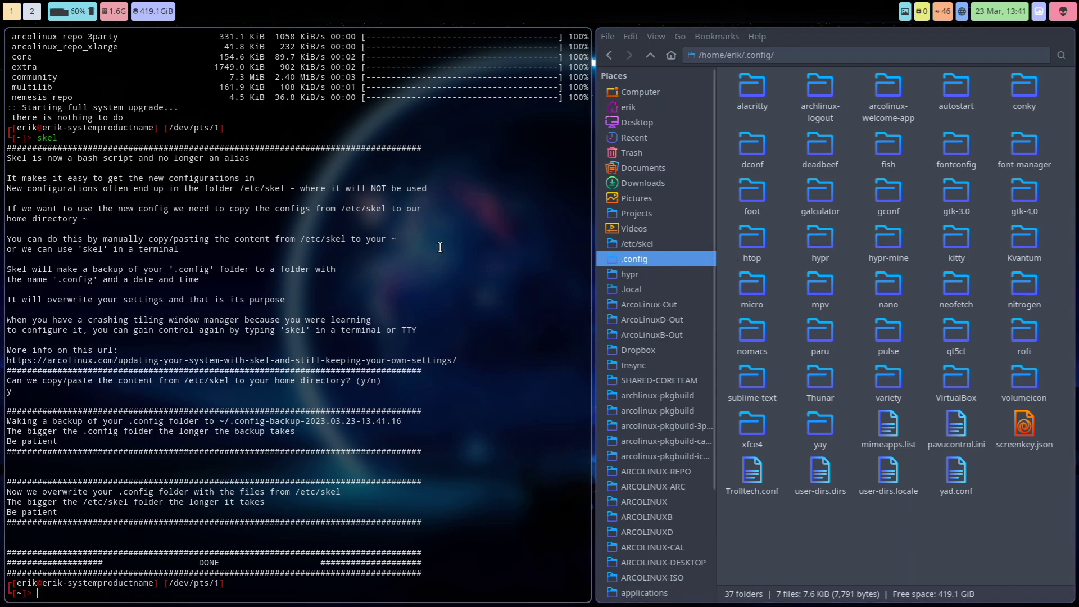
Step: Reopen kitty, type 'qwer' to verify the qwerty layout, then close the terminal
text(7;9u)
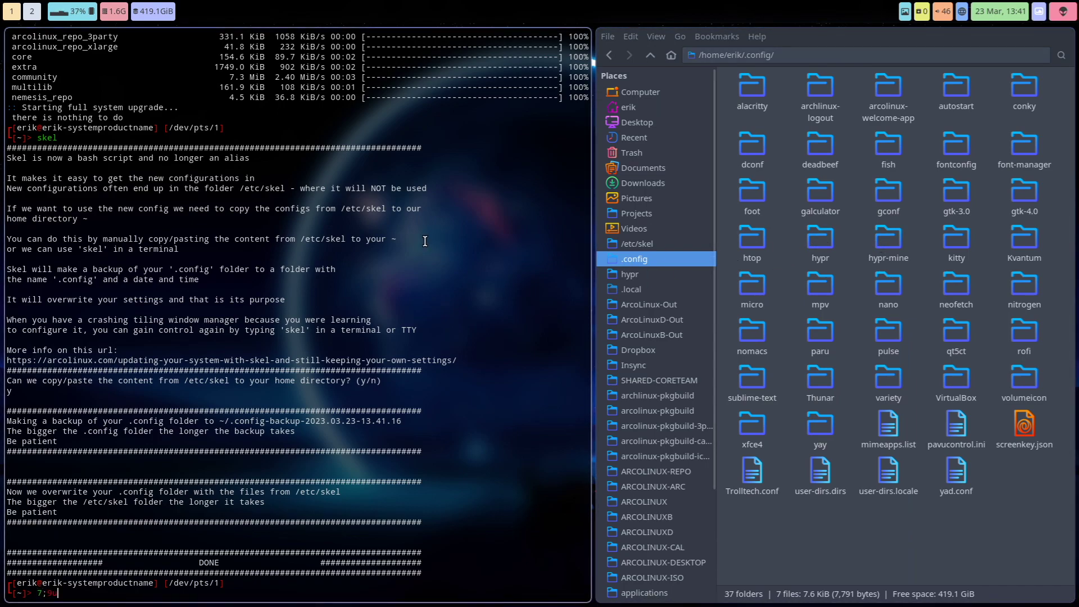
key(super+q)
key(super+Return)
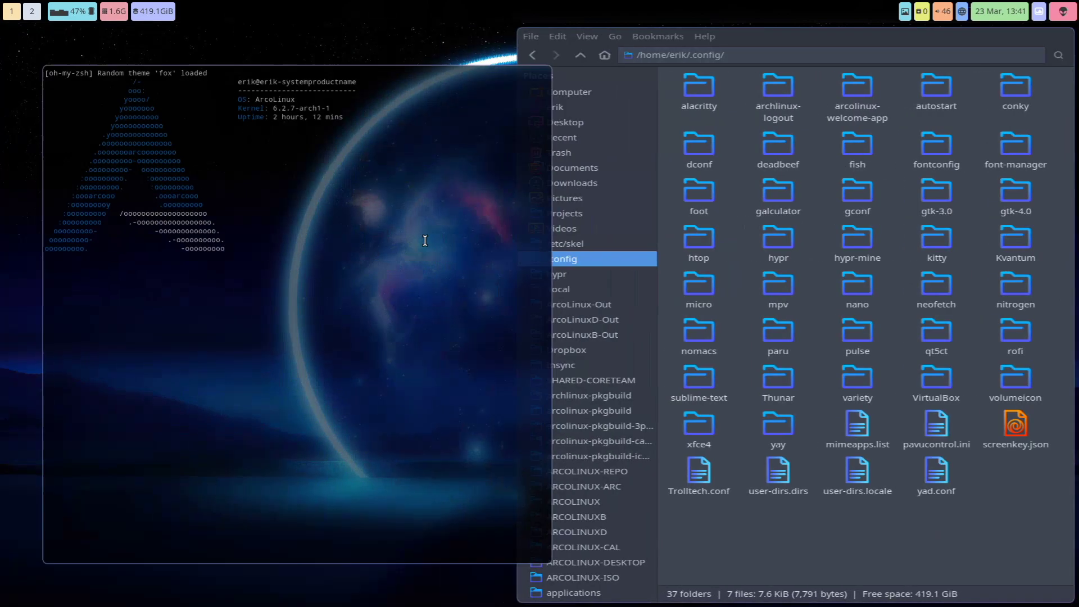
text(qwerty7;9u)
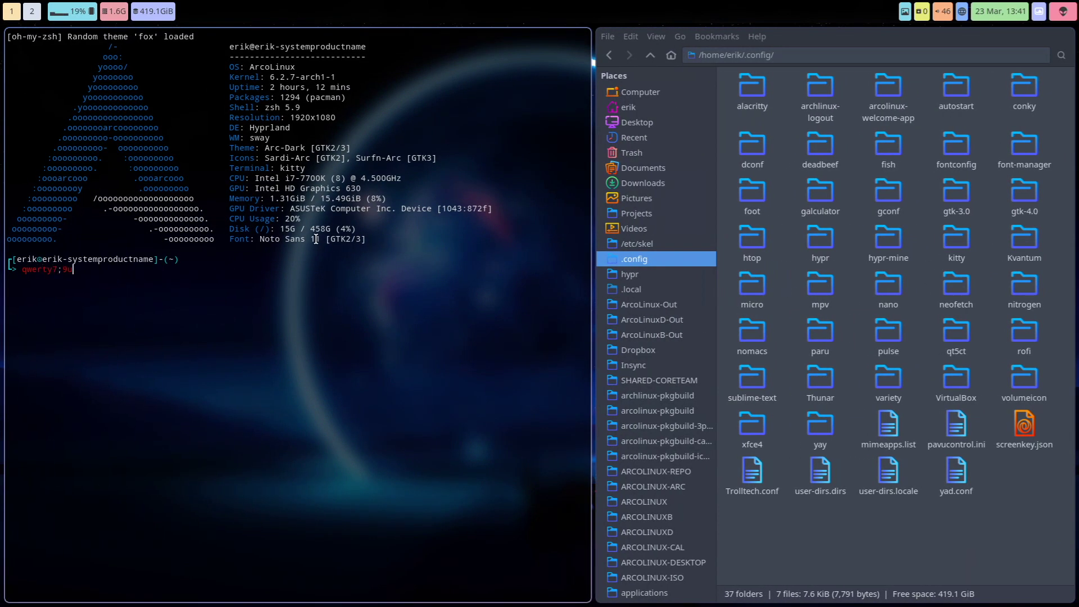
key(super+q)
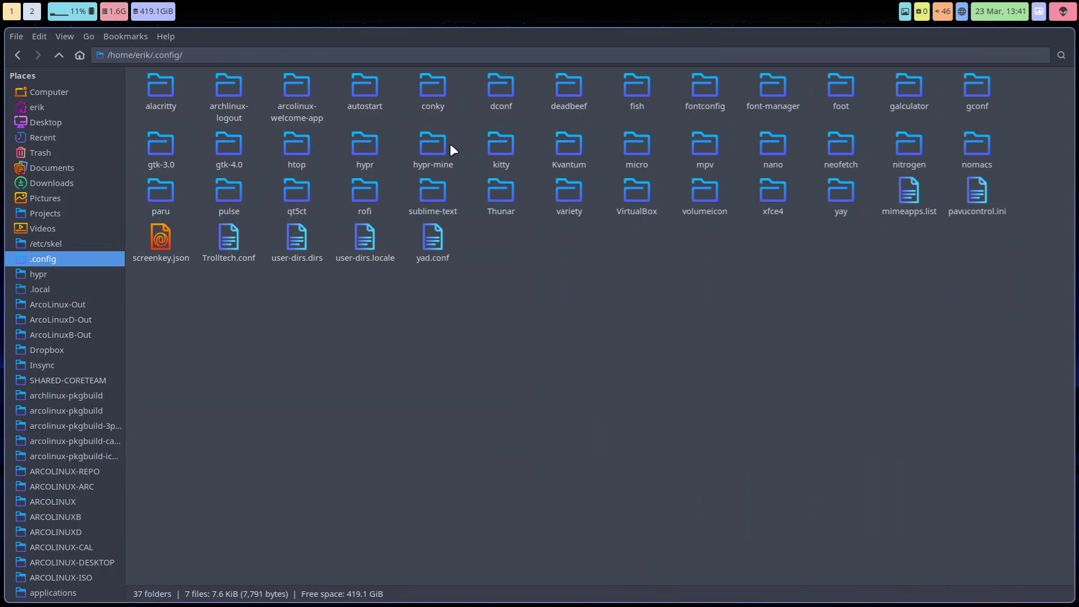
Step: Compare the hypr and hypr-mine folders in Meld and open their hyprland.conf diff
click(375, 144)
ctrl+click(432, 148)
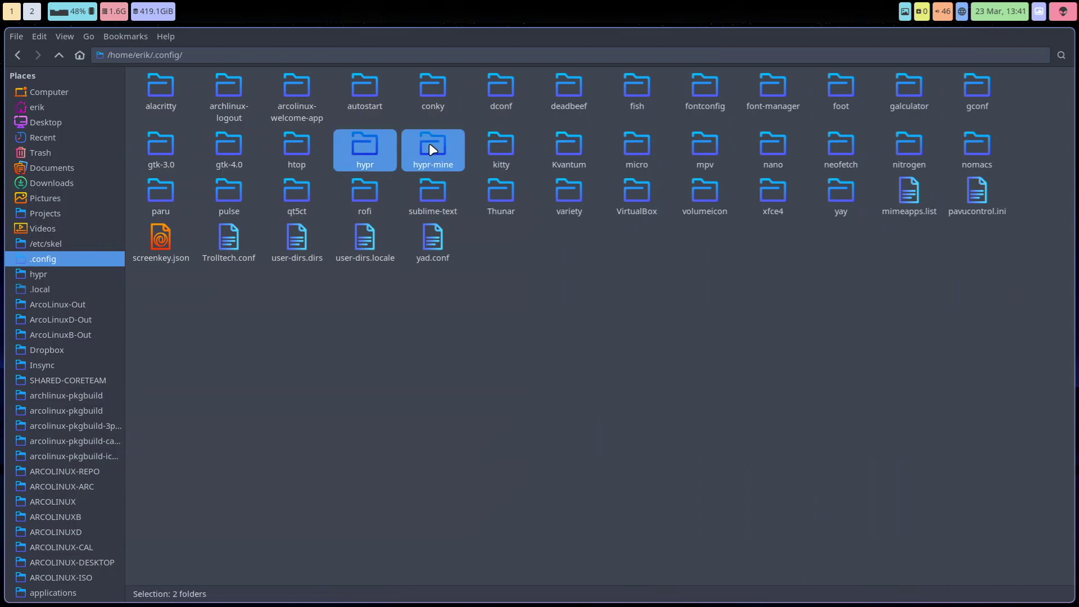
right_click(433, 148)
click(494, 379)
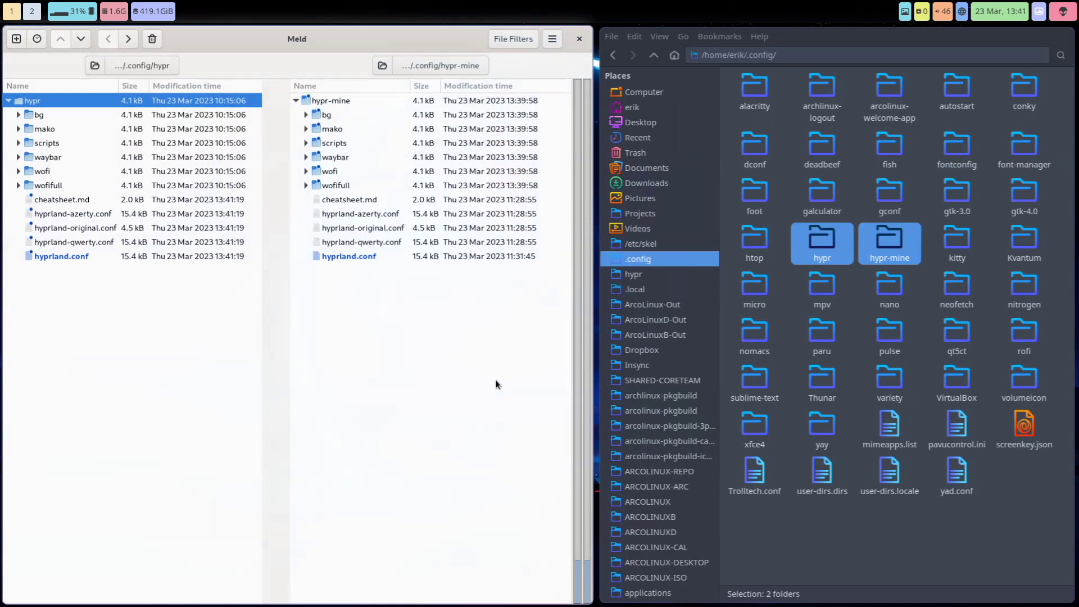
double_click(375, 256)
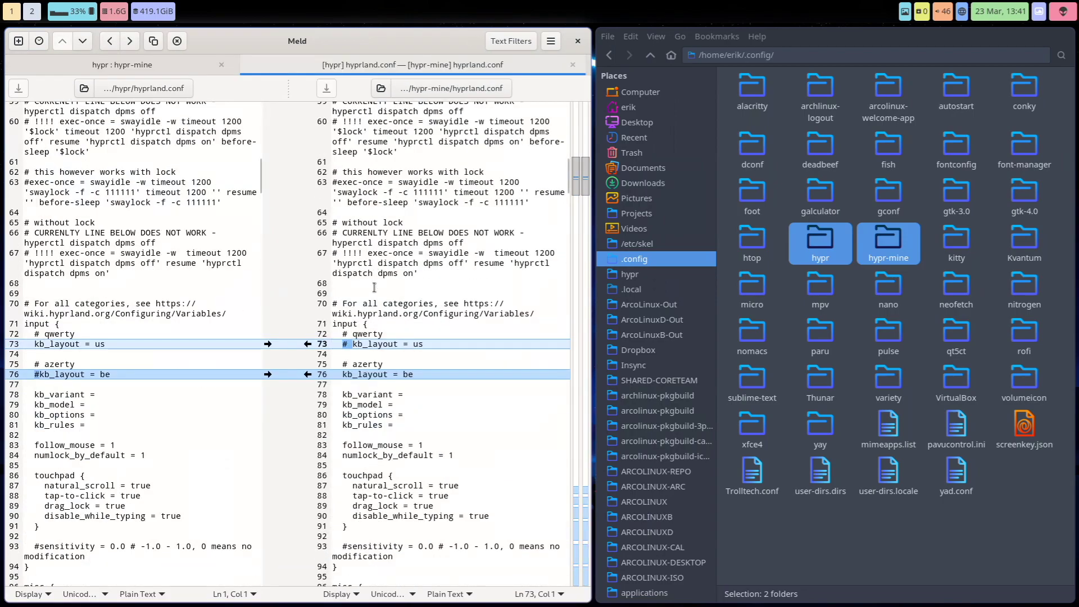
Step: In hypr's hyprland.conf, comment out the 'us' kb_layout and make 'be' active
click(307, 344)
click(307, 374)
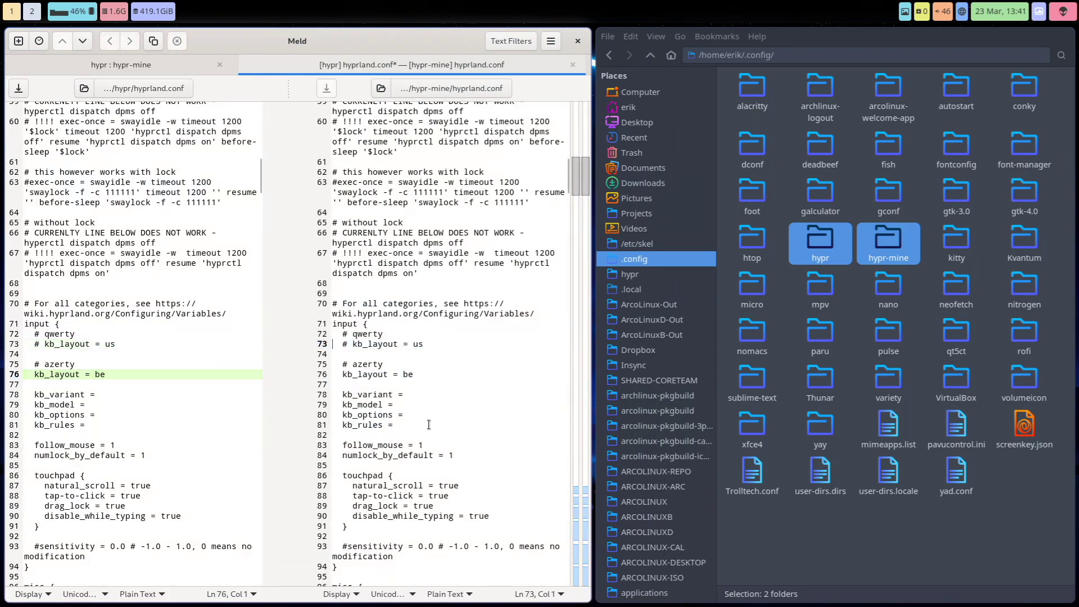
scroll(429, 425, down, 20)
scroll(429, 413, up, 10)
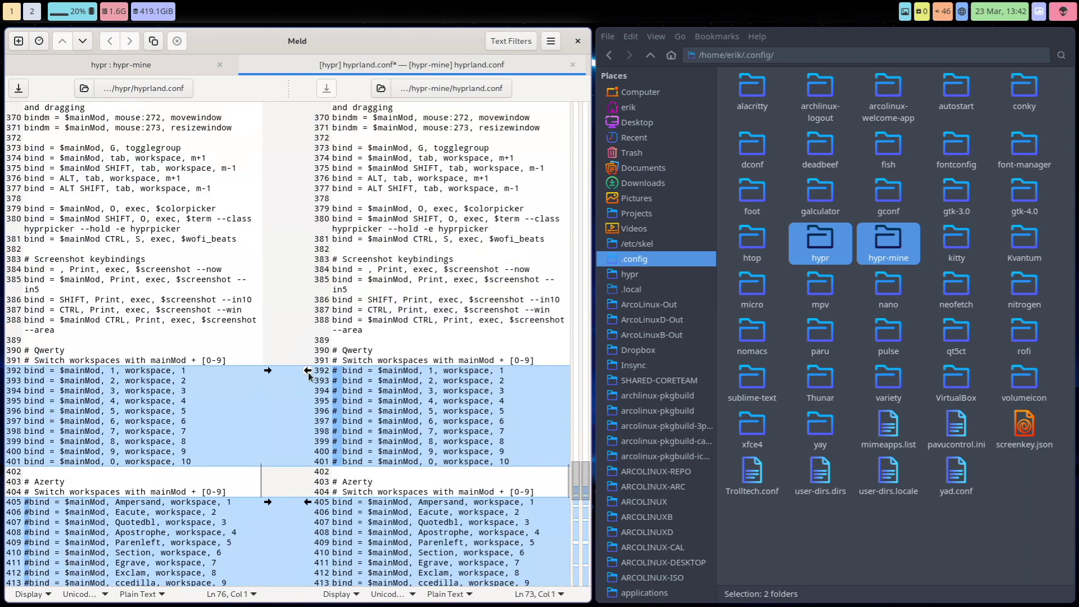
Step: Copy the Qwerty and Azerty workspace, movetoworkspace and movetoworkspacesilent binds into hypr's file
click(307, 370)
click(307, 501)
scroll(402, 468, down, 3)
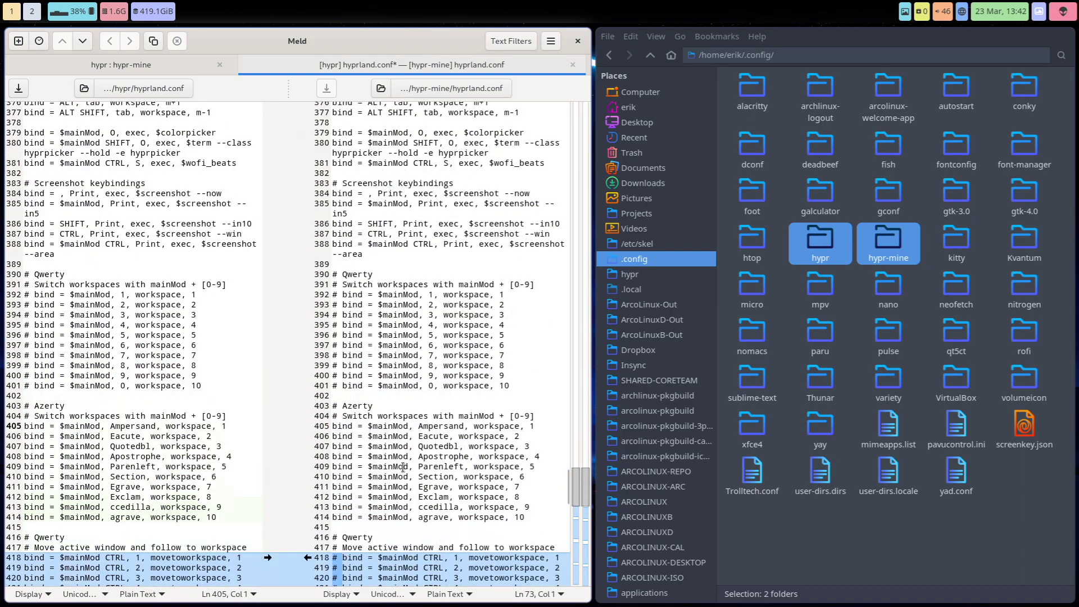
scroll(401, 468, down, 10)
click(307, 177)
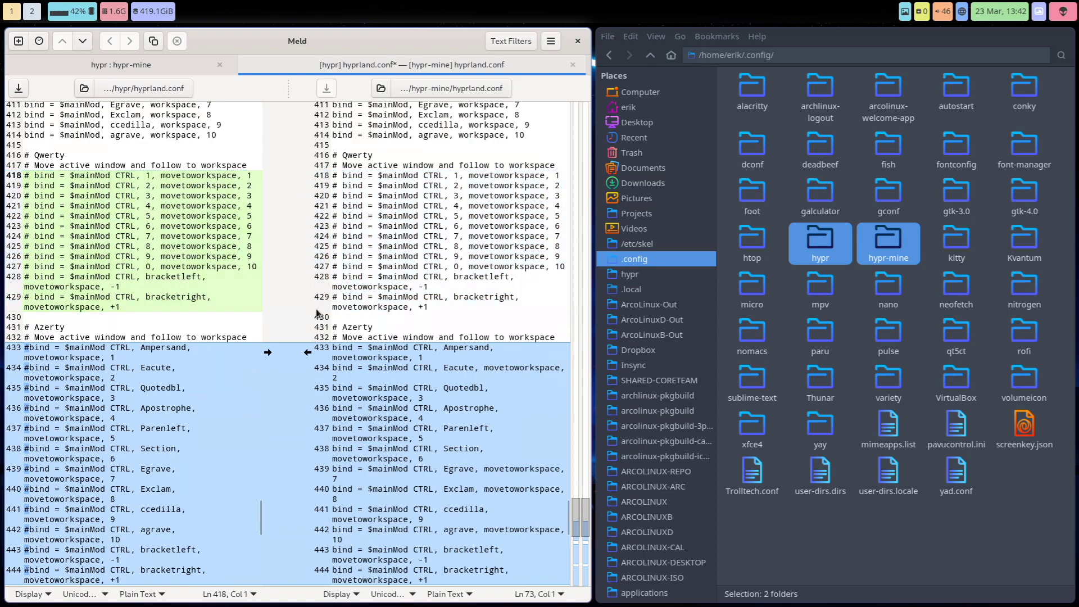
click(308, 353)
scroll(417, 353, down, 10)
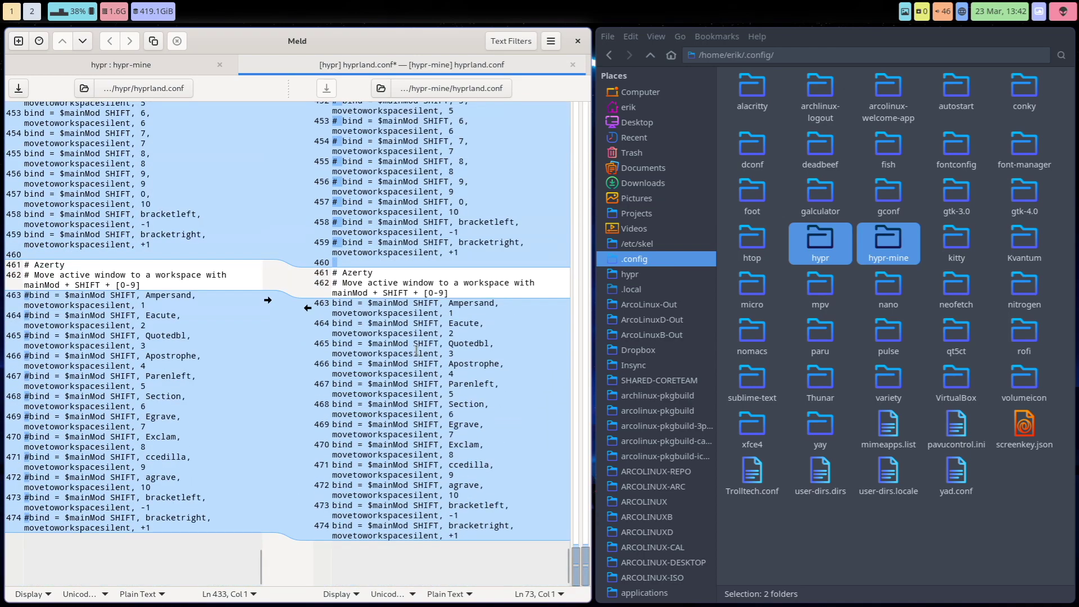
scroll(417, 352, up, 5)
click(308, 249)
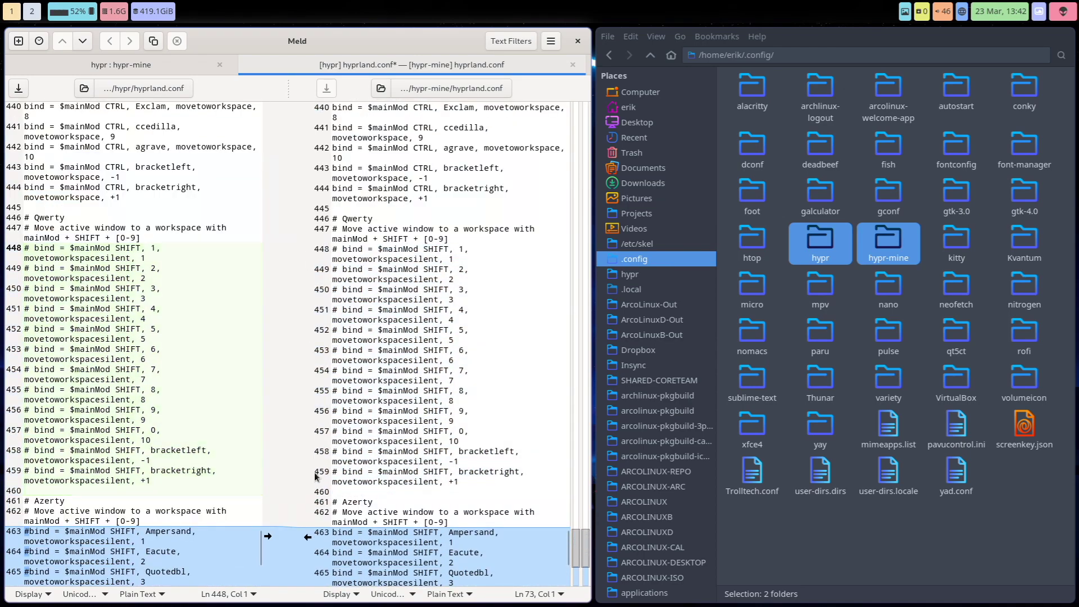
click(307, 537)
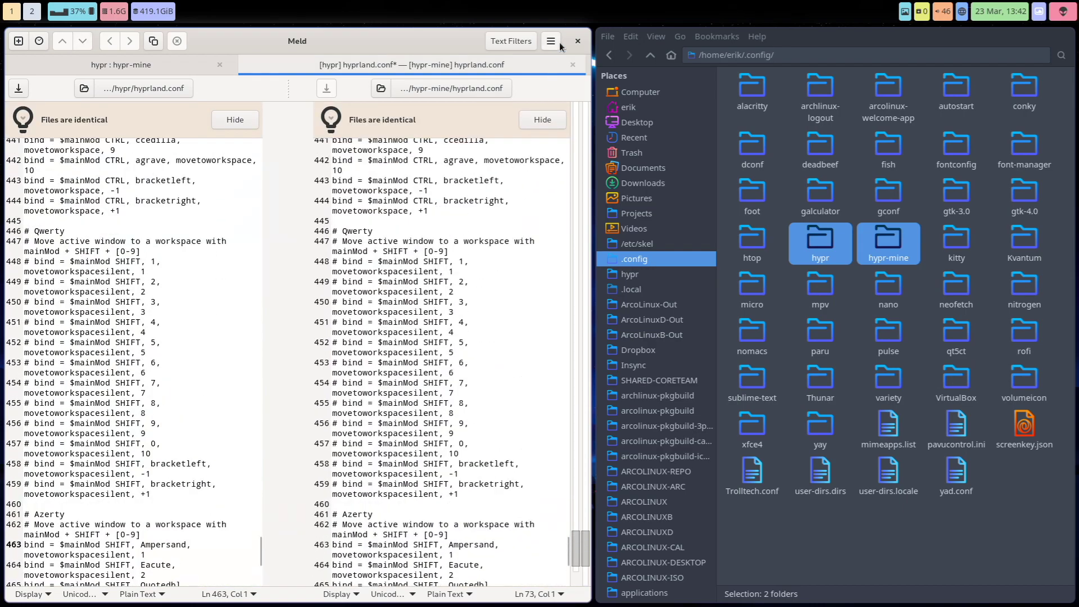
Step: Save the merged hyprland.conf, quit Meld and open a new kitty terminal
click(573, 65)
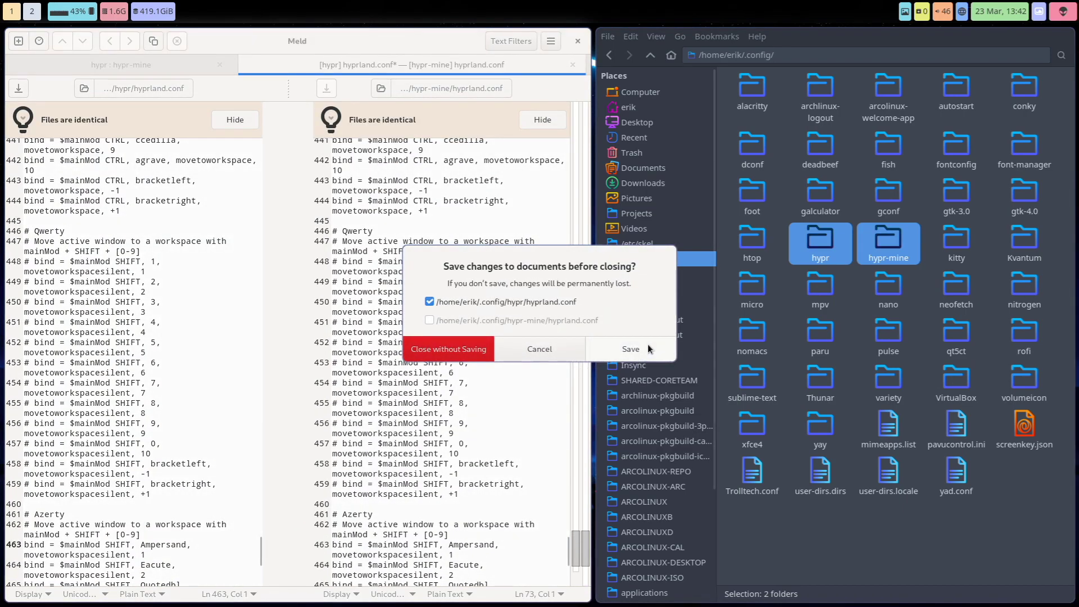
click(649, 348)
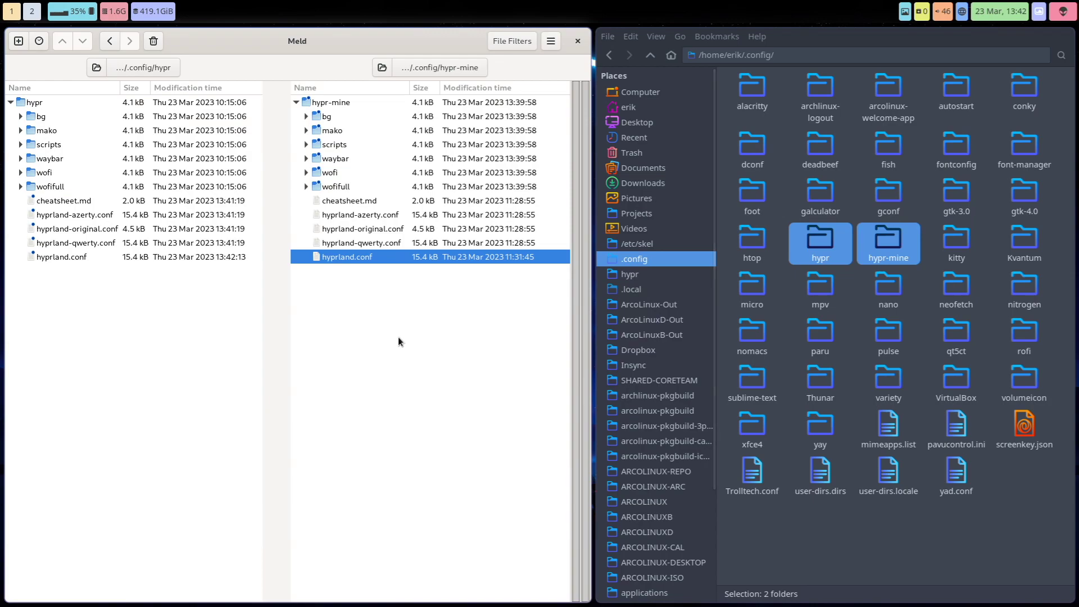
key(super+q)
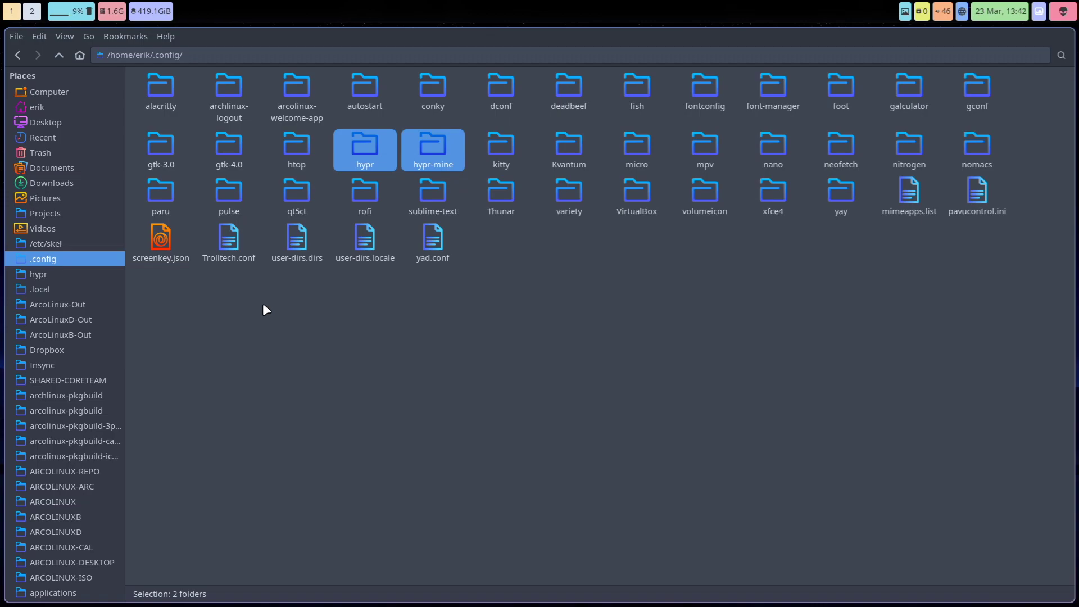
key(super+Return)
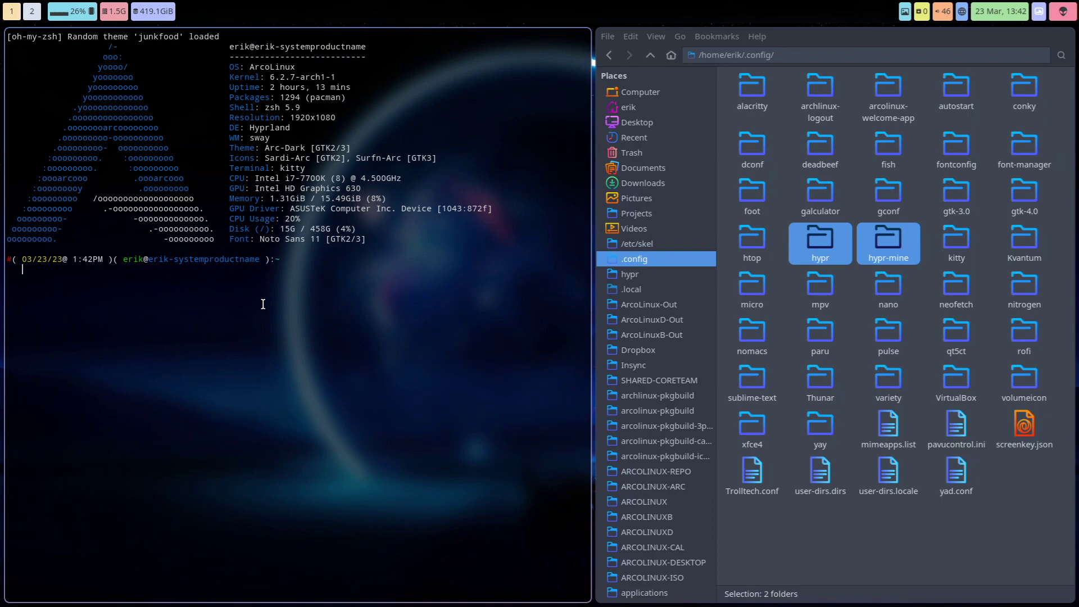